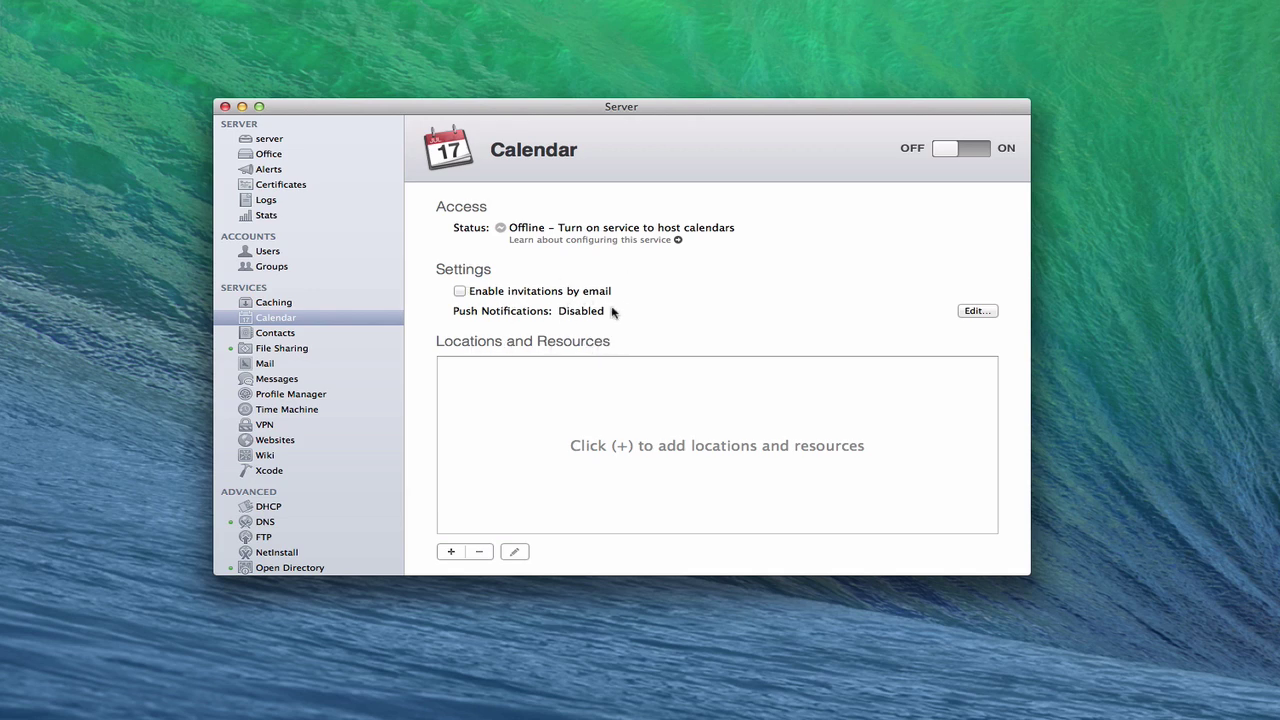
Tick 'Enable invitations by email' in the Calendar service settings.
click(459, 291)
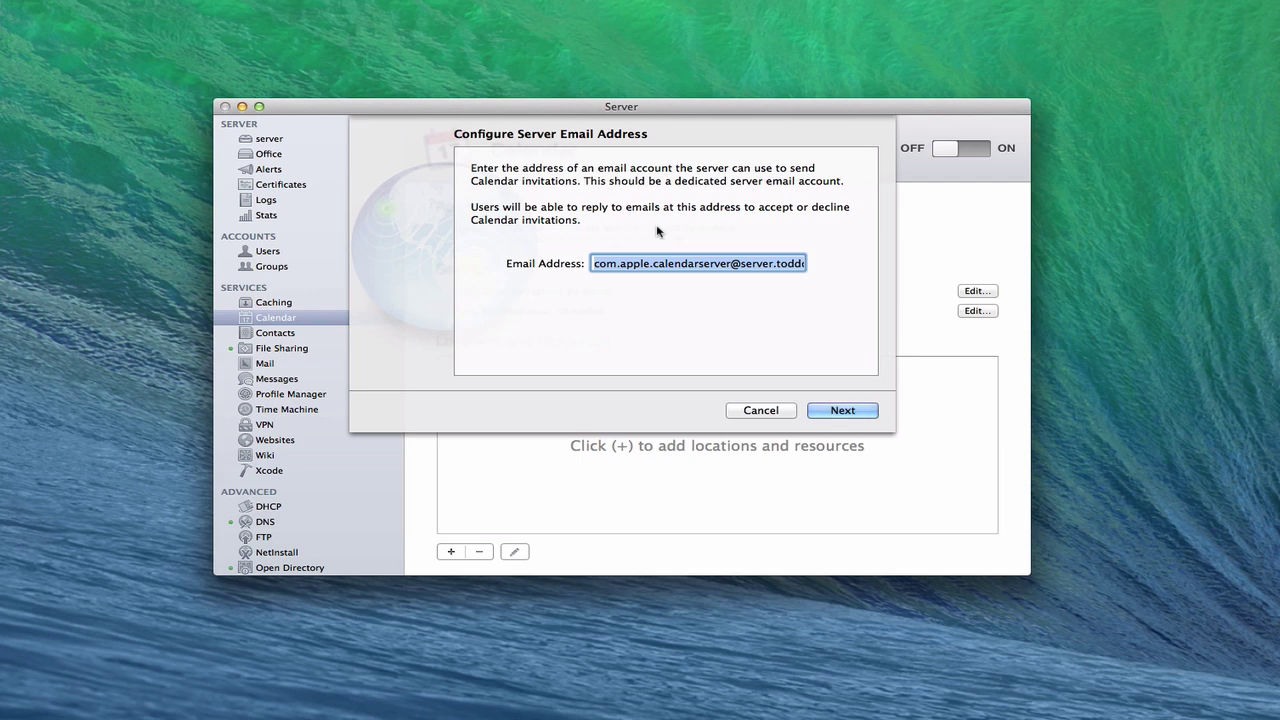
Check the prefilled calendar-invitation address in the Email Address field.
click(726, 264)
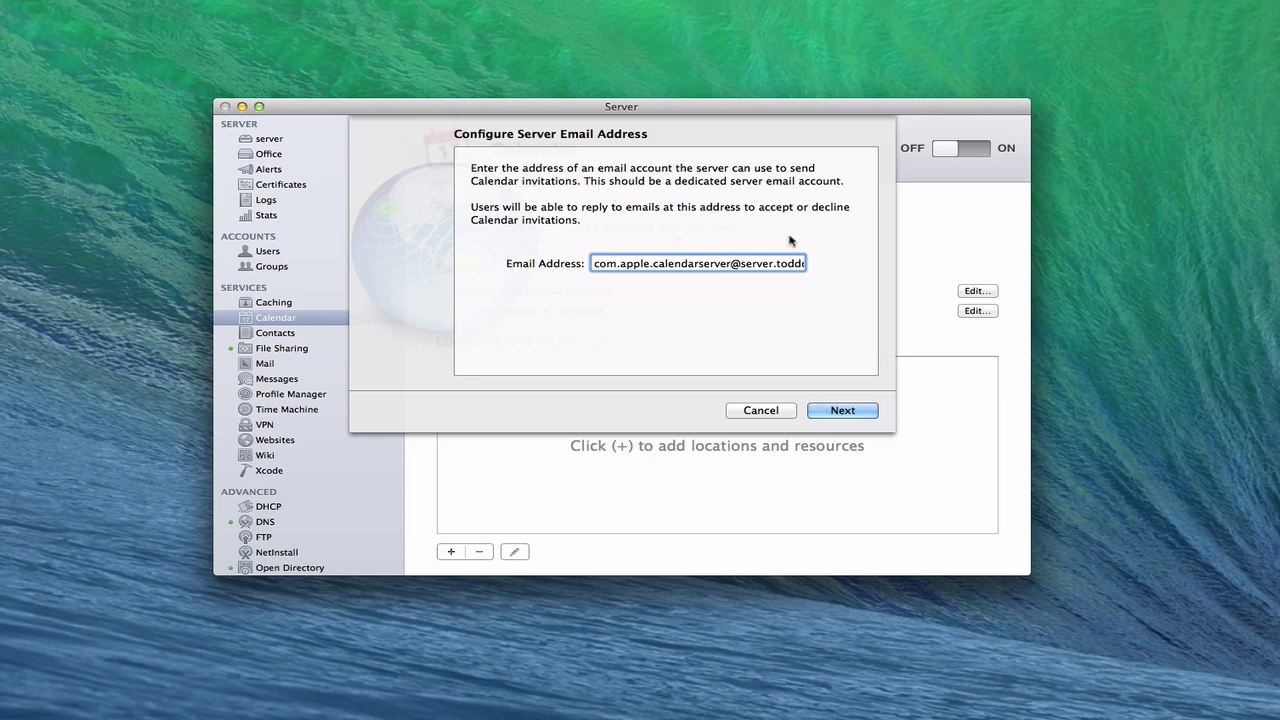
Keep the incoming mail account as IMAP on port 993 with SSL enabled.
click(843, 410)
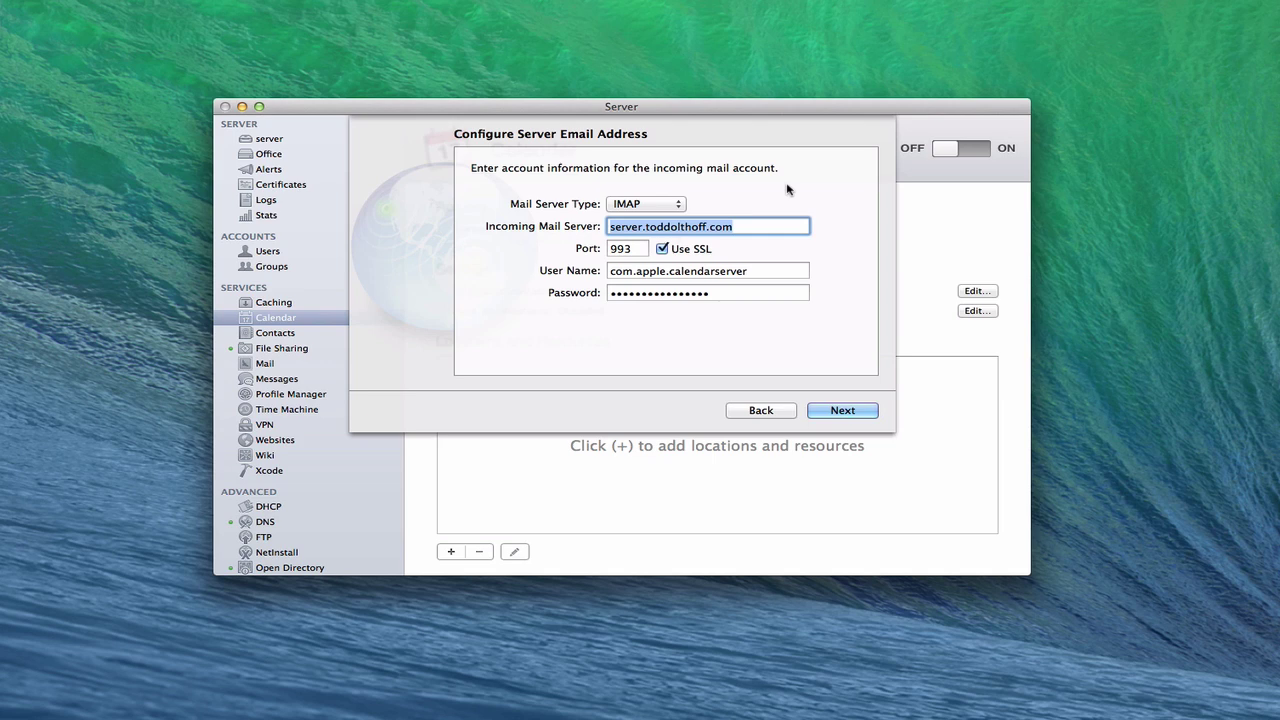
click(681, 204)
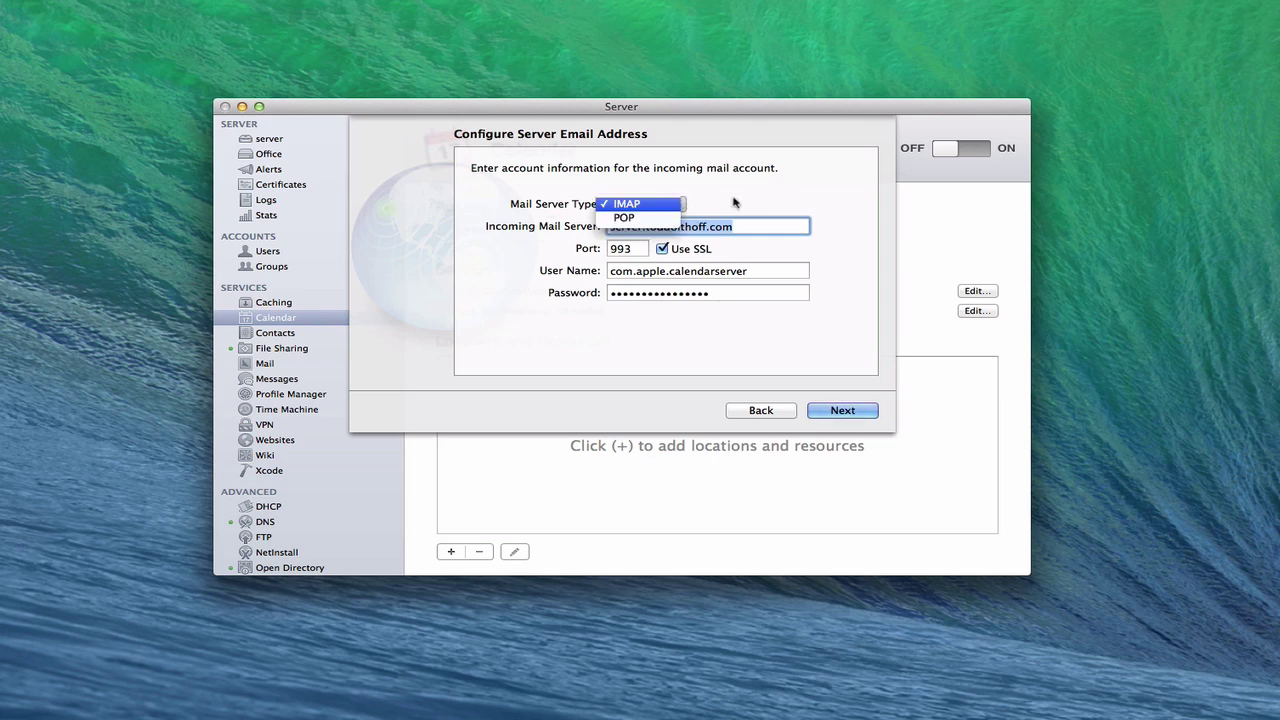
click(733, 203)
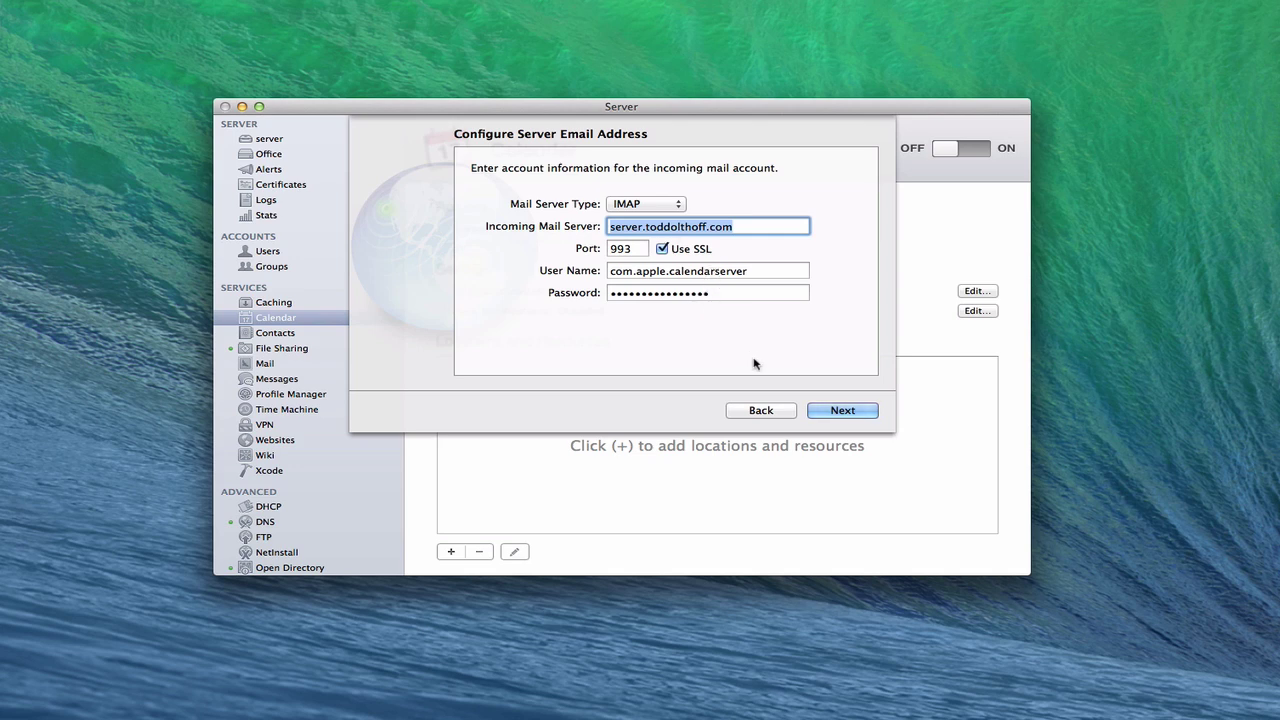
Keep Login as the outgoing mail authentication type and advance to the account summary.
click(843, 410)
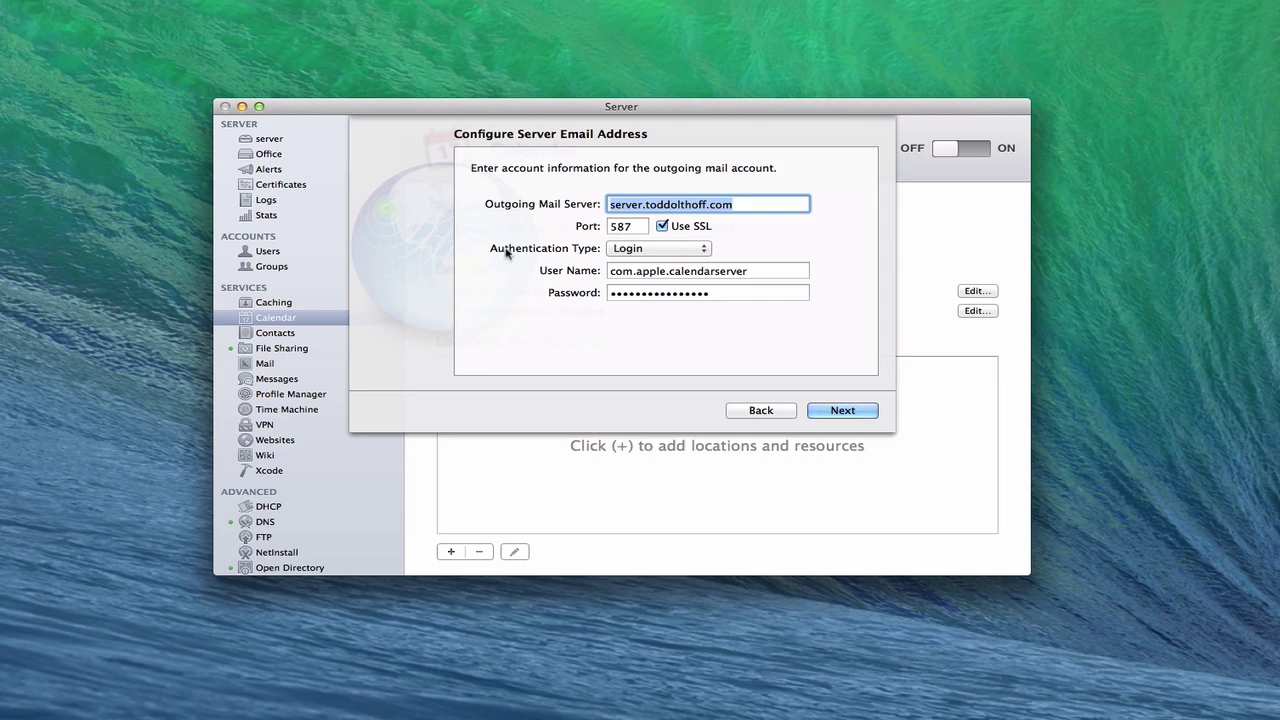
click(706, 251)
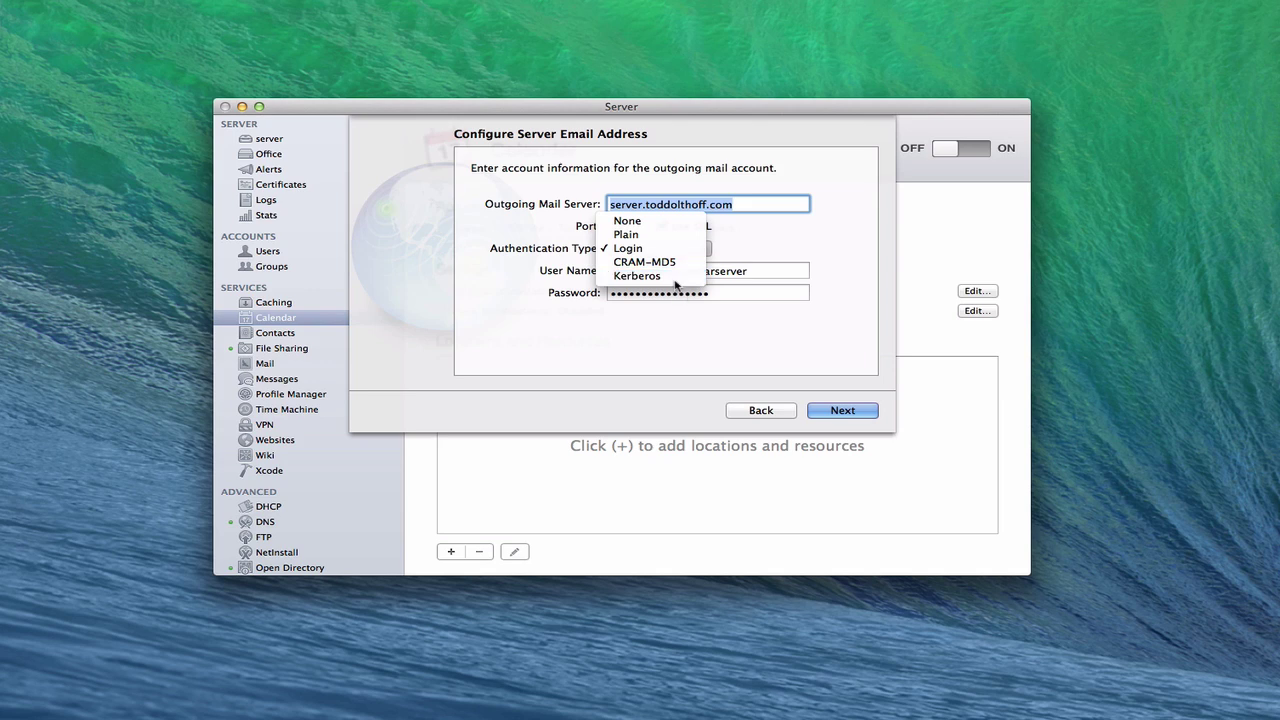
click(774, 247)
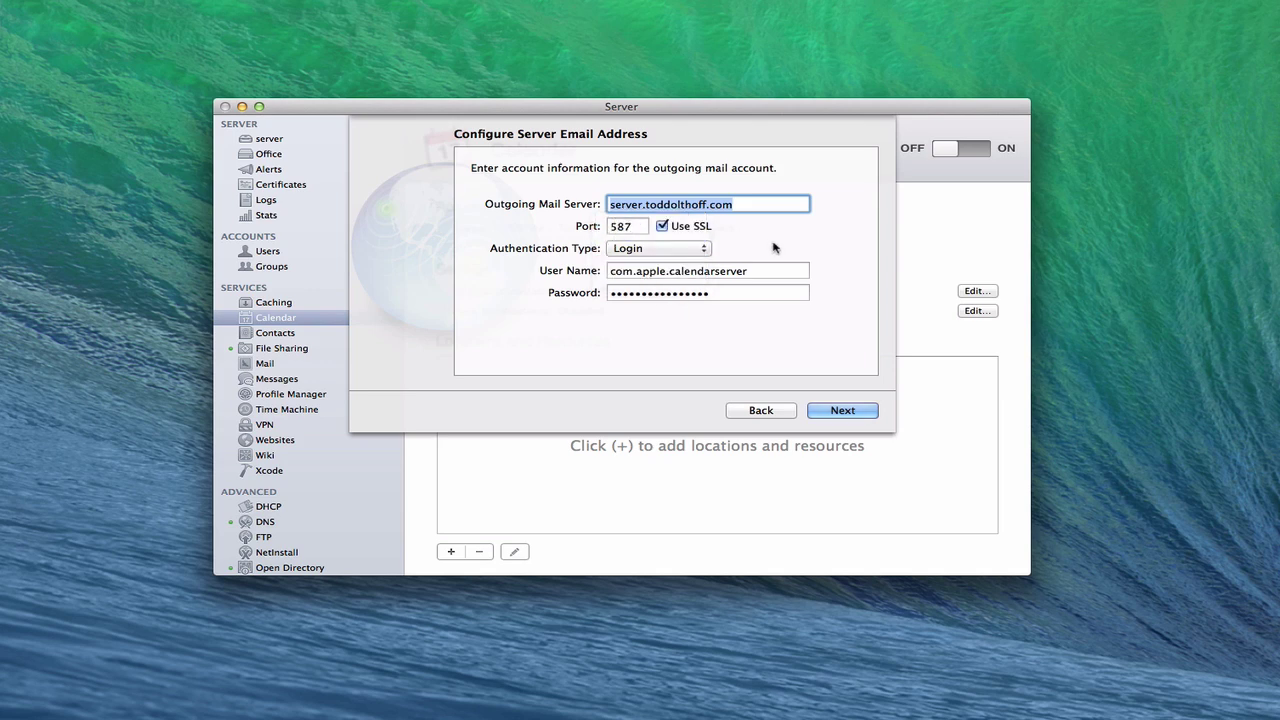
click(843, 411)
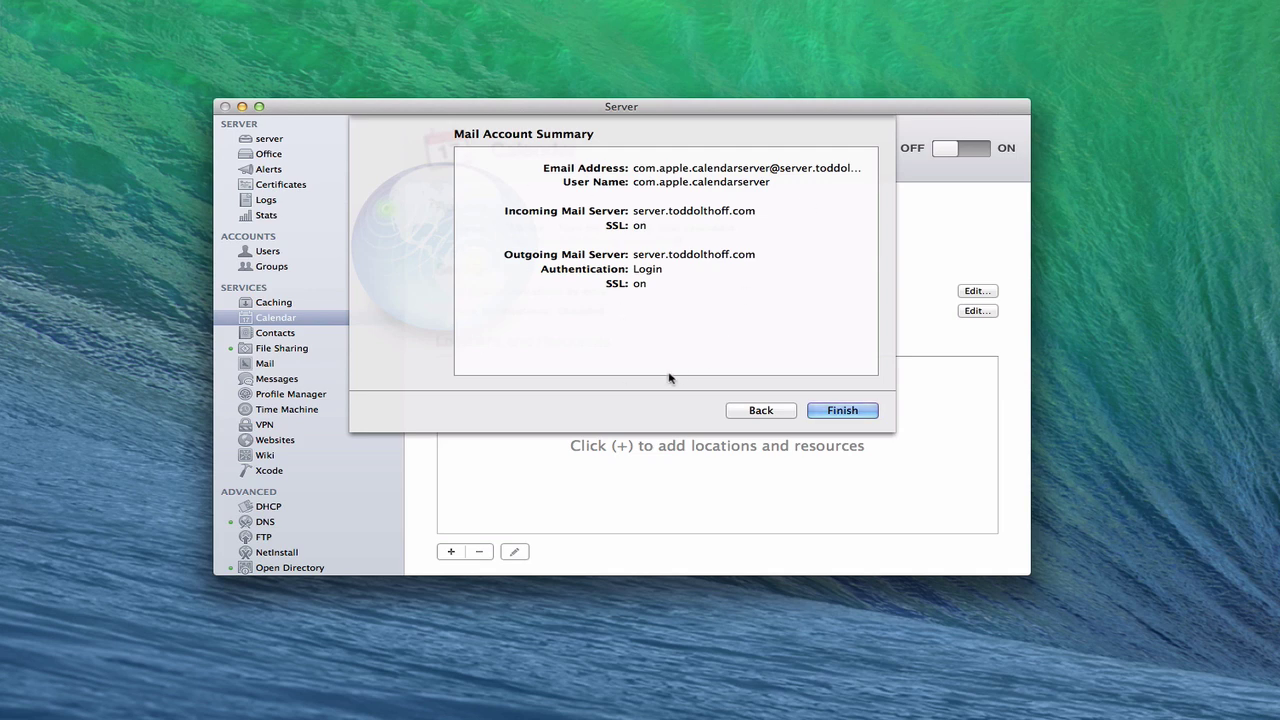
Back out of the summary and cancel the email setup, leaving invitations off.
click(760, 412)
click(760, 410)
click(760, 410)
key(Escape)
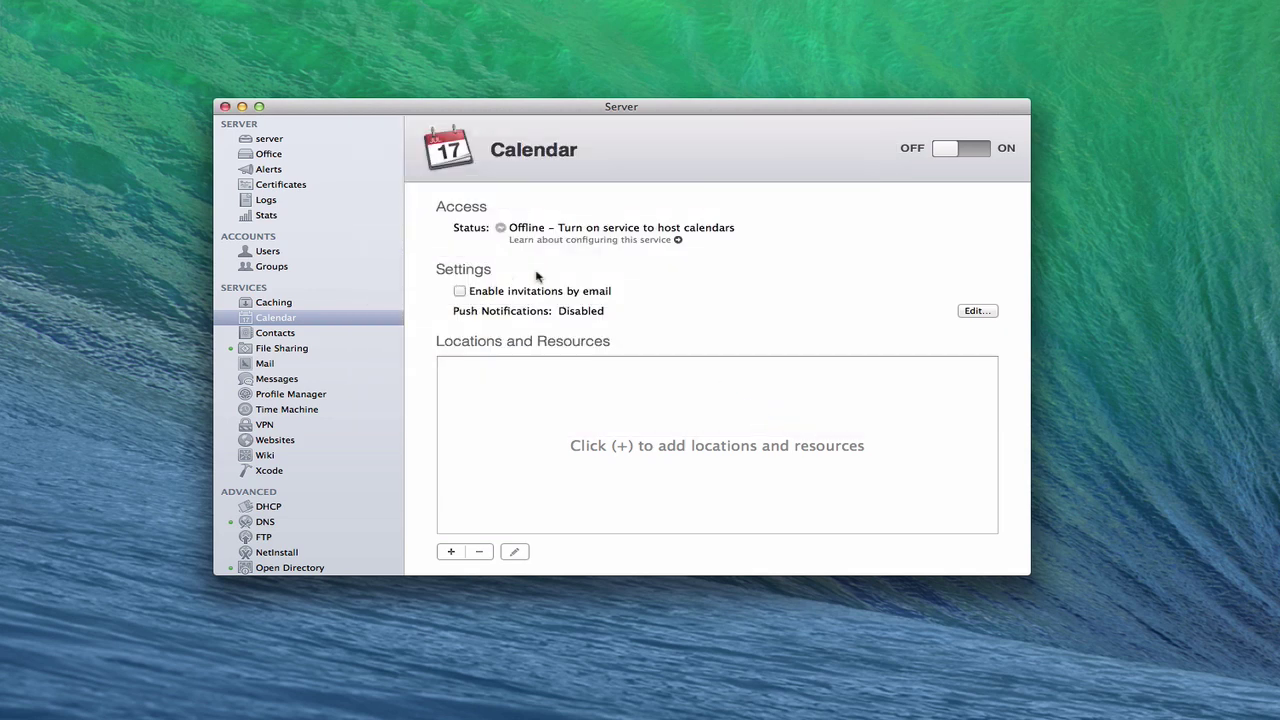
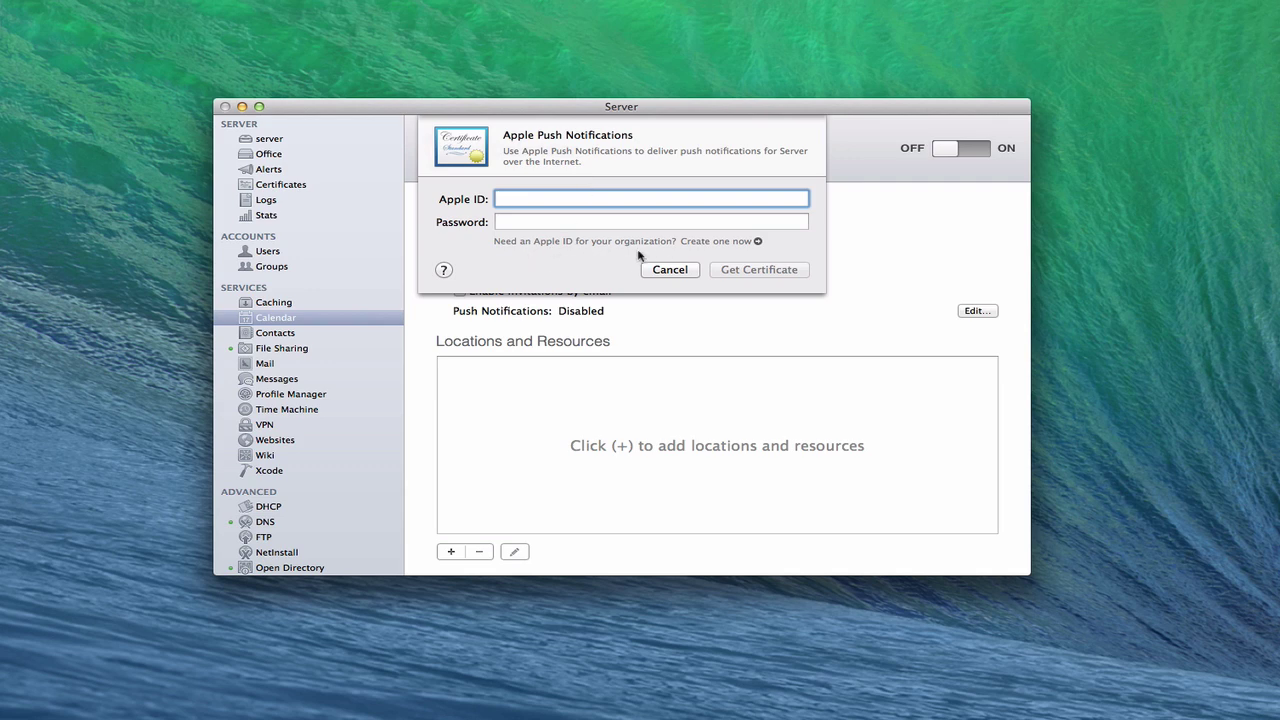
Request a push notifications certificate with the organization's Apple ID and password, valid until January 23, 2015.
click(758, 243)
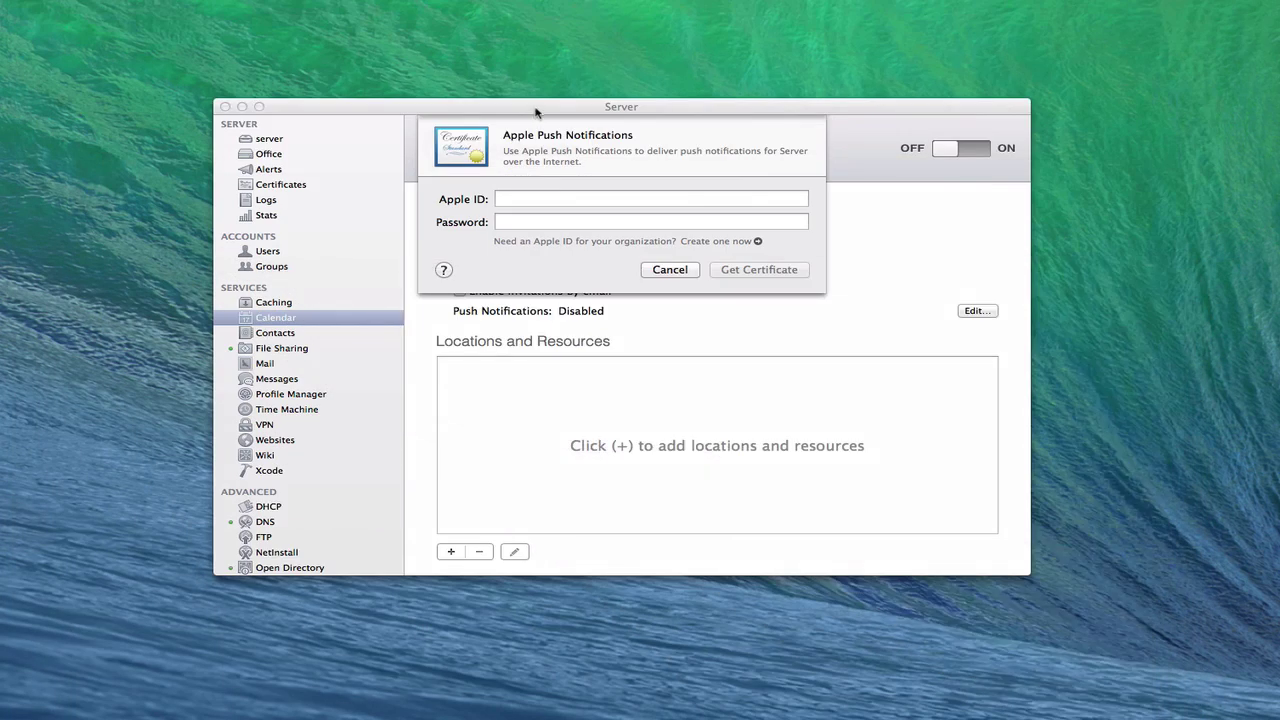
click(538, 115)
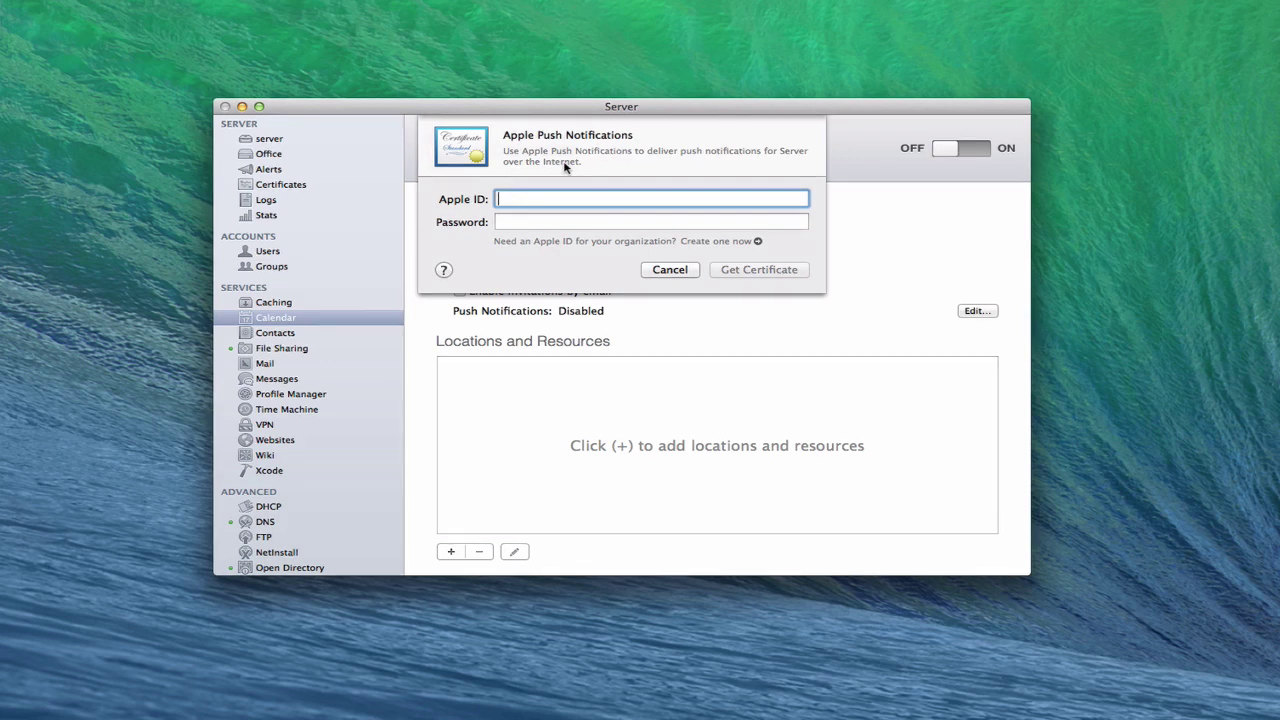
text(appleid@example.com)
key(Tab)
text(password)
click(748, 270)
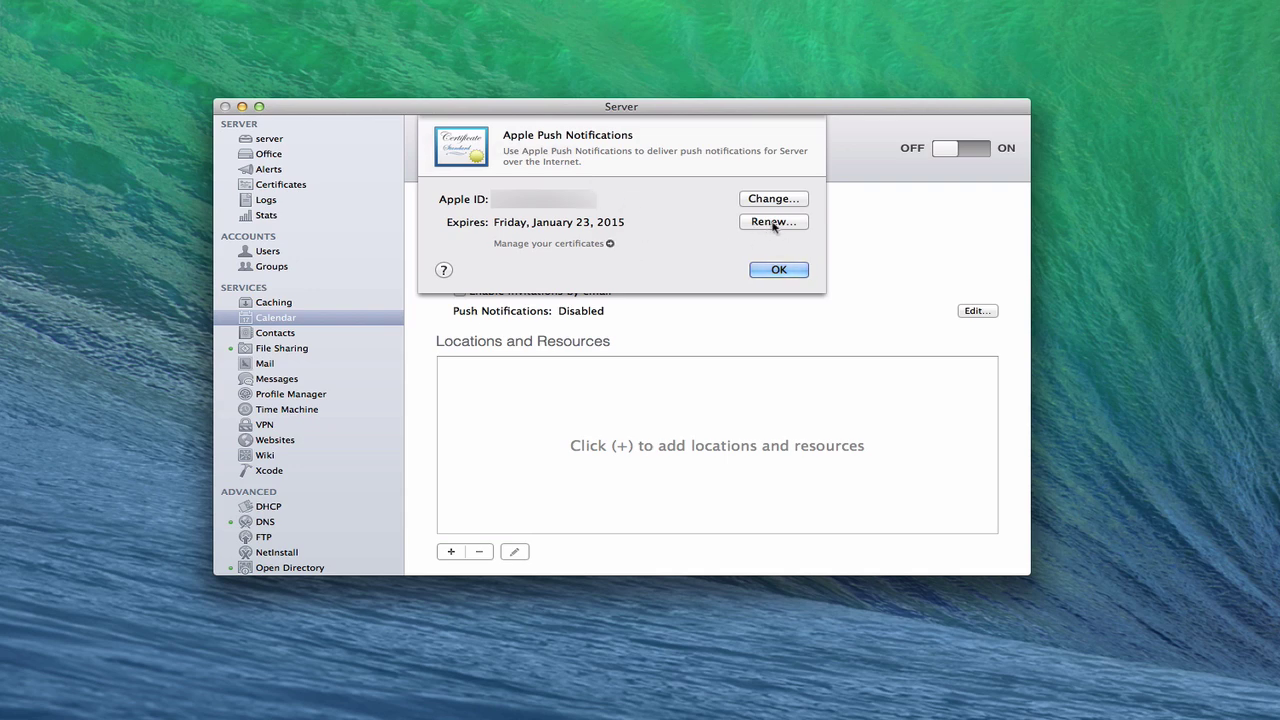
Accept the new push certificate so Calendar shows Push Notifications: Enabled.
click(774, 276)
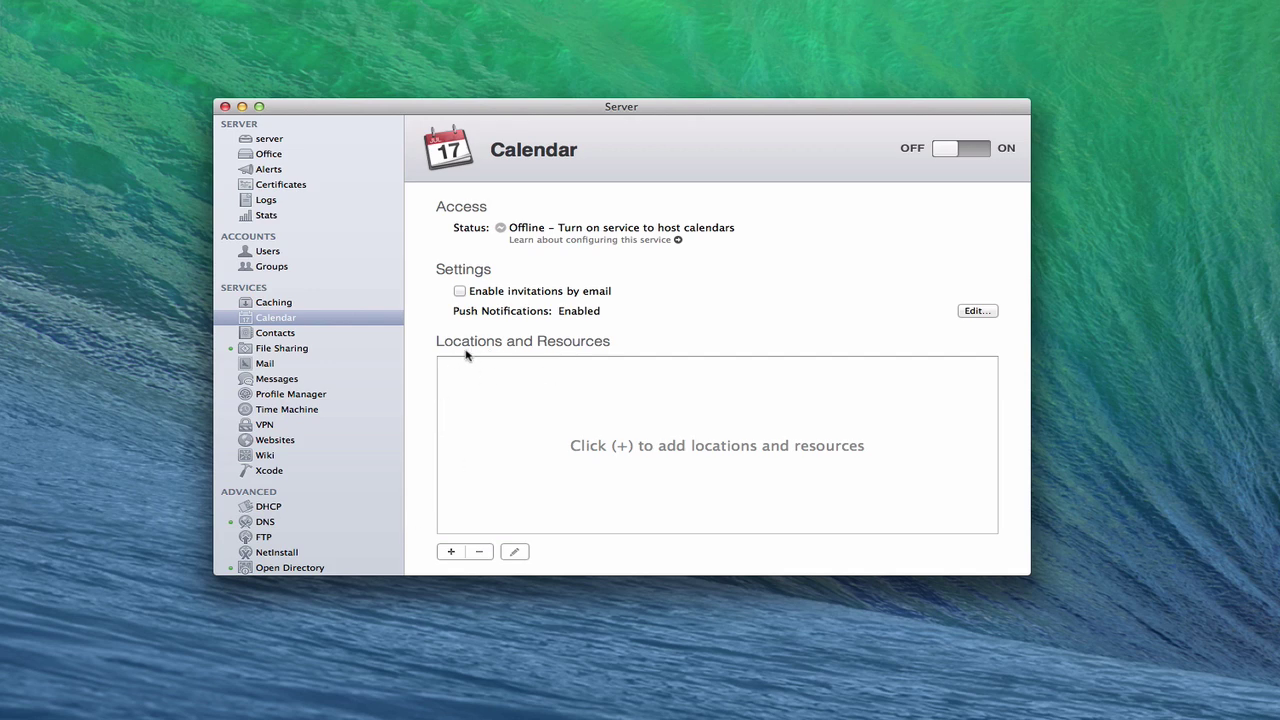
Create a 'Living Room' location that accepts invitations automatically.
click(451, 551)
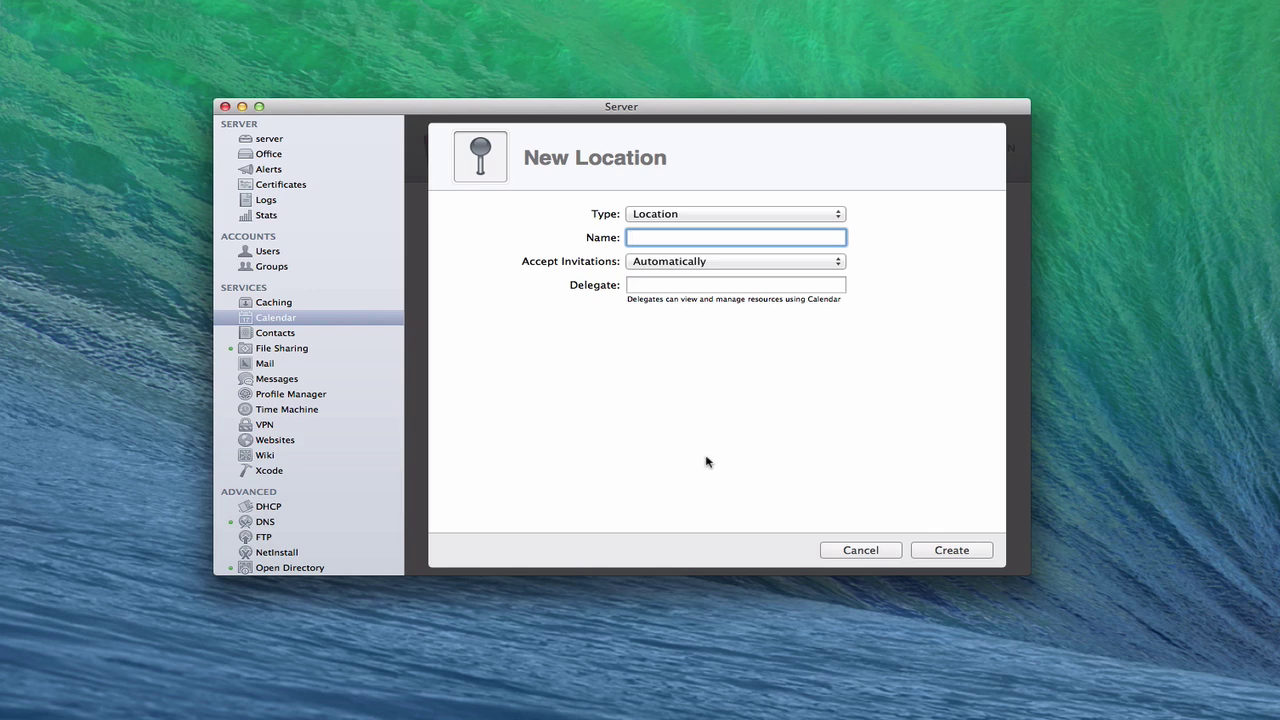
text(Living )
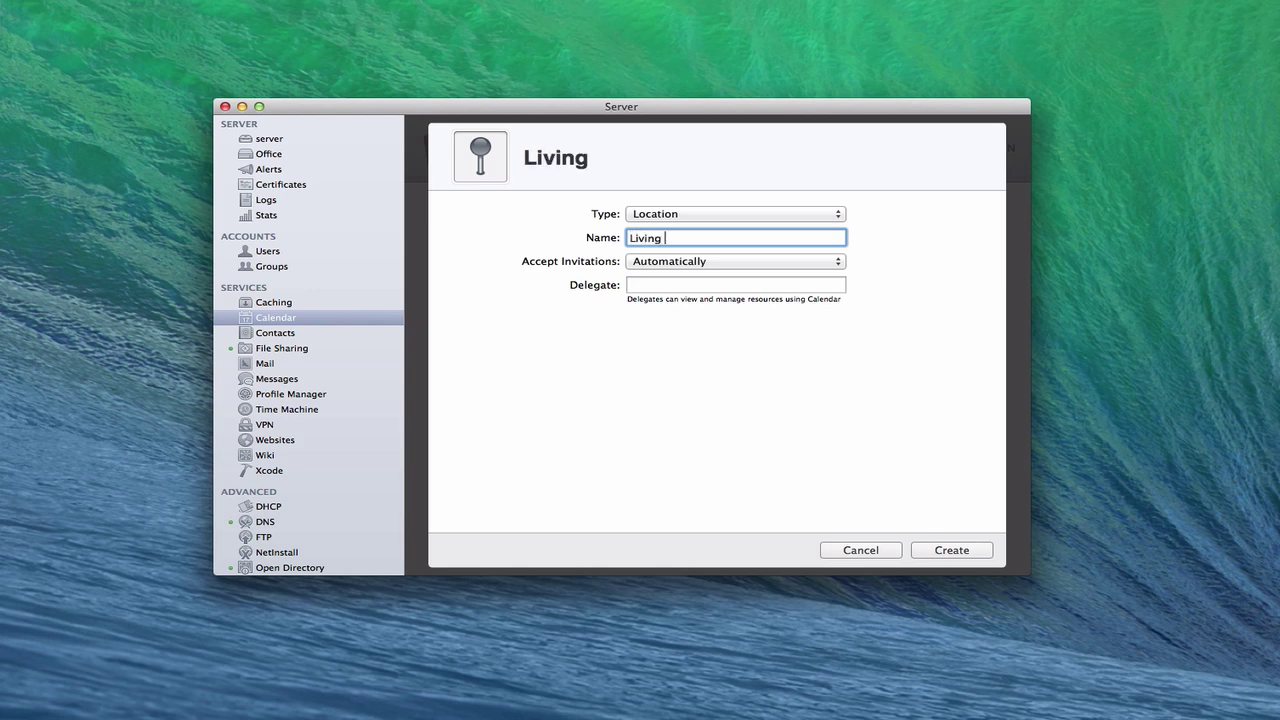
text(Room)
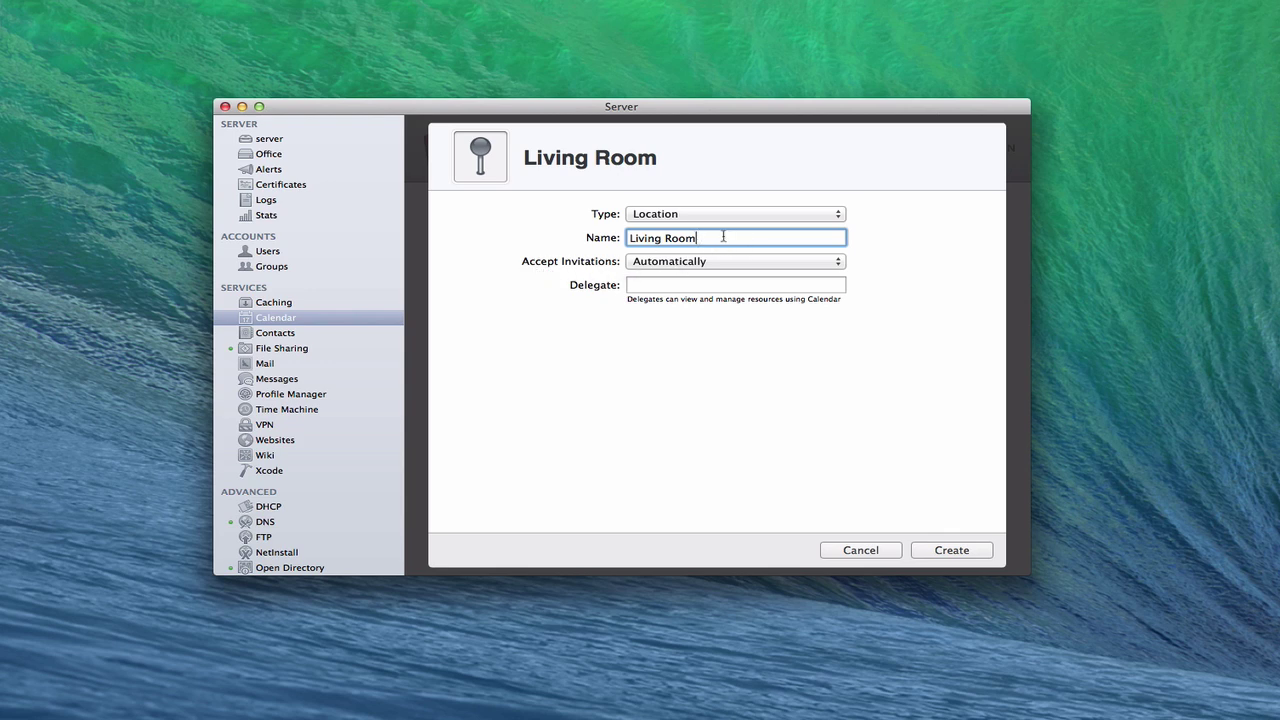
click(838, 262)
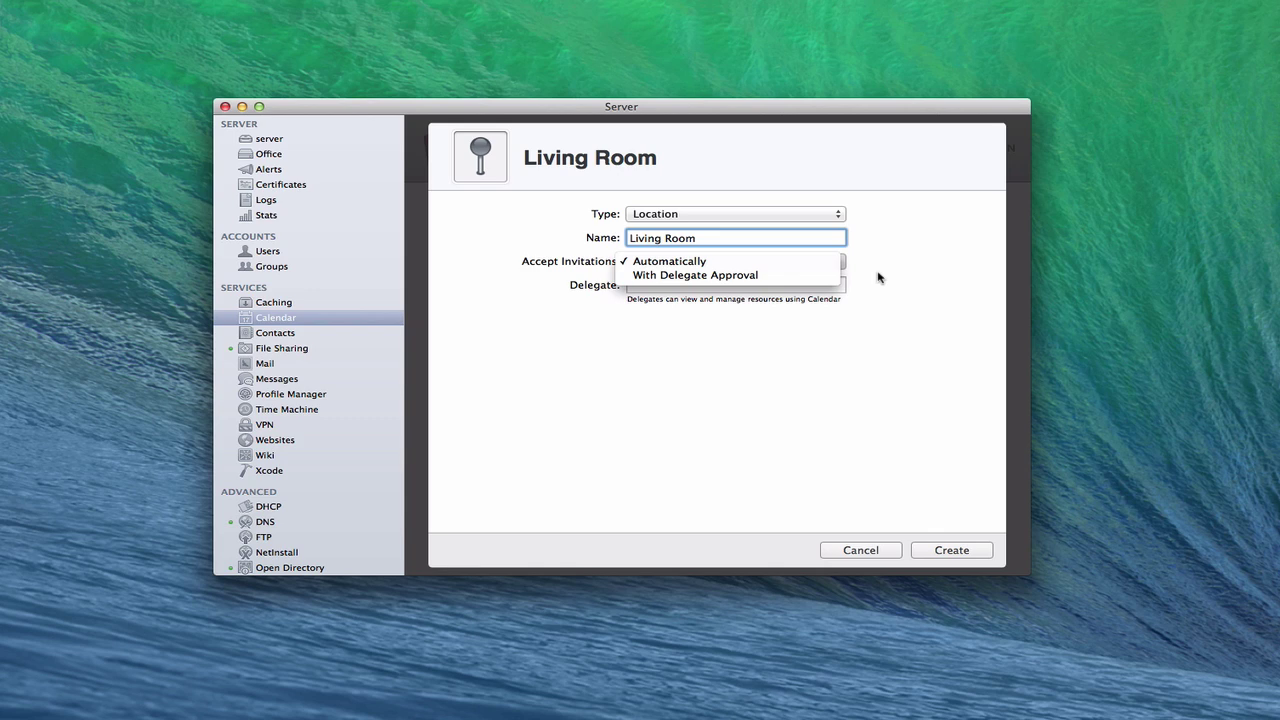
click(878, 278)
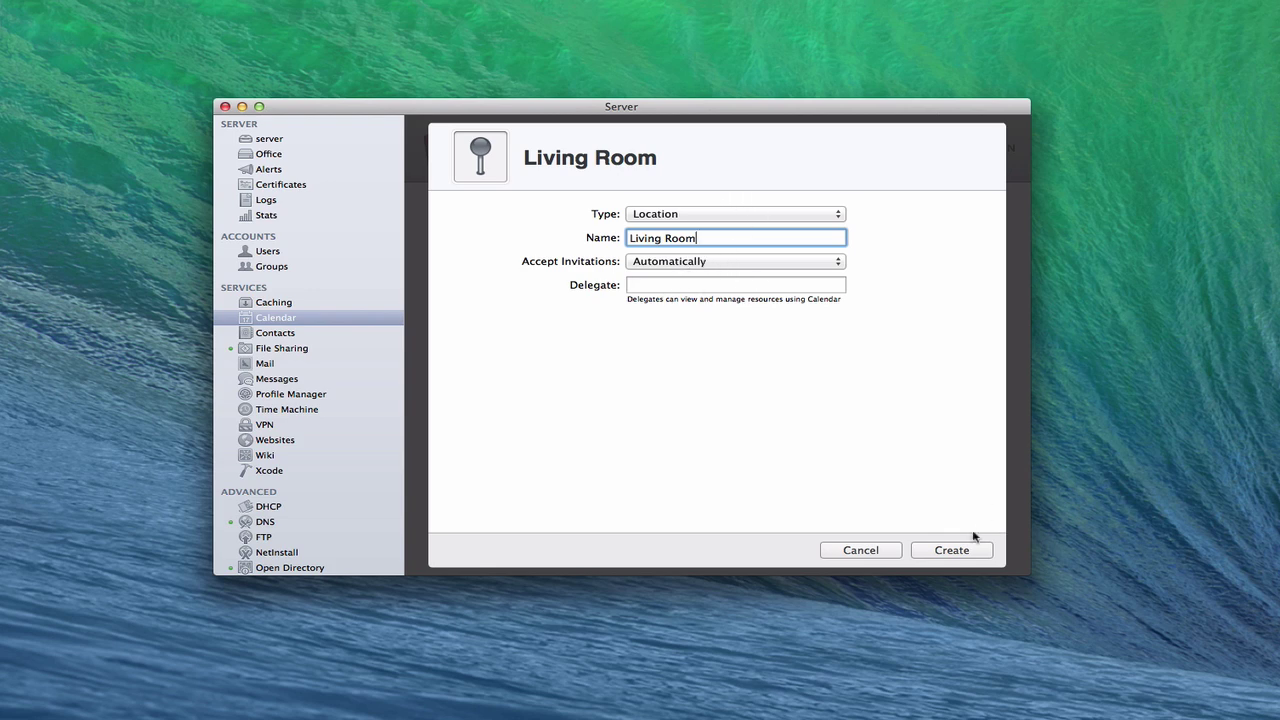
click(943, 551)
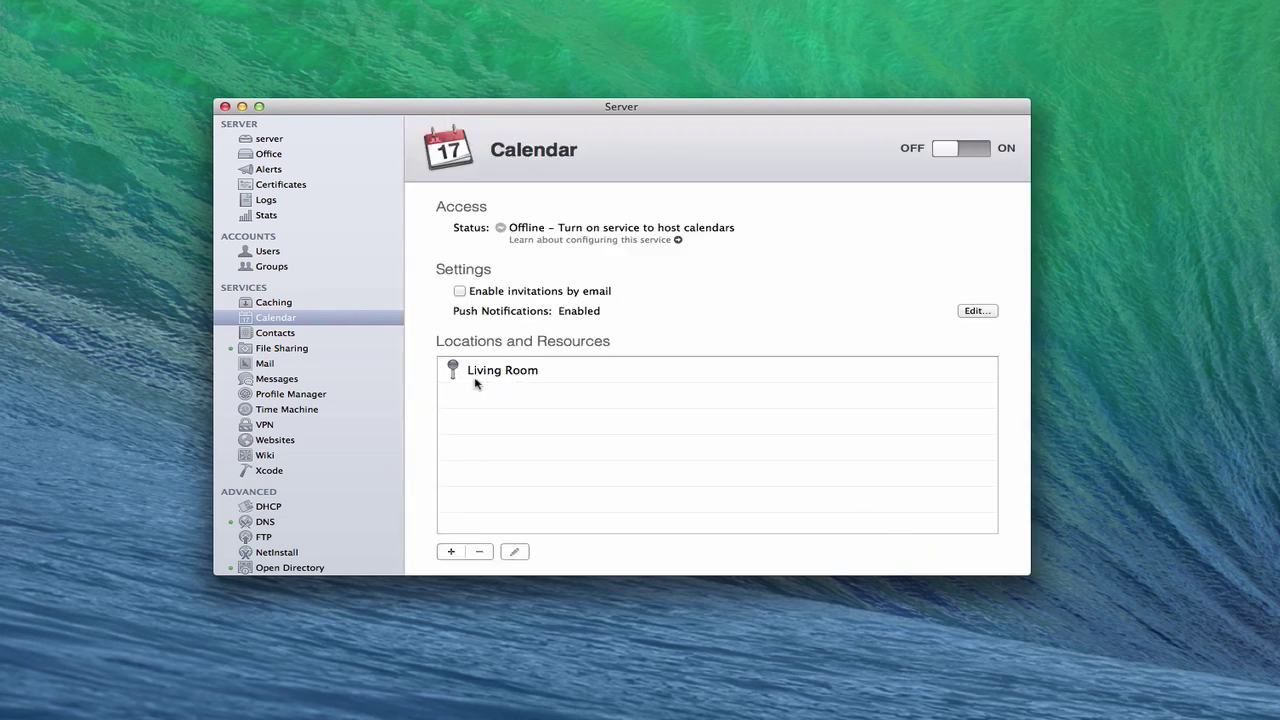
Create a Resource-type entry named 'Apple TV' in Locations and Resources.
click(450, 552)
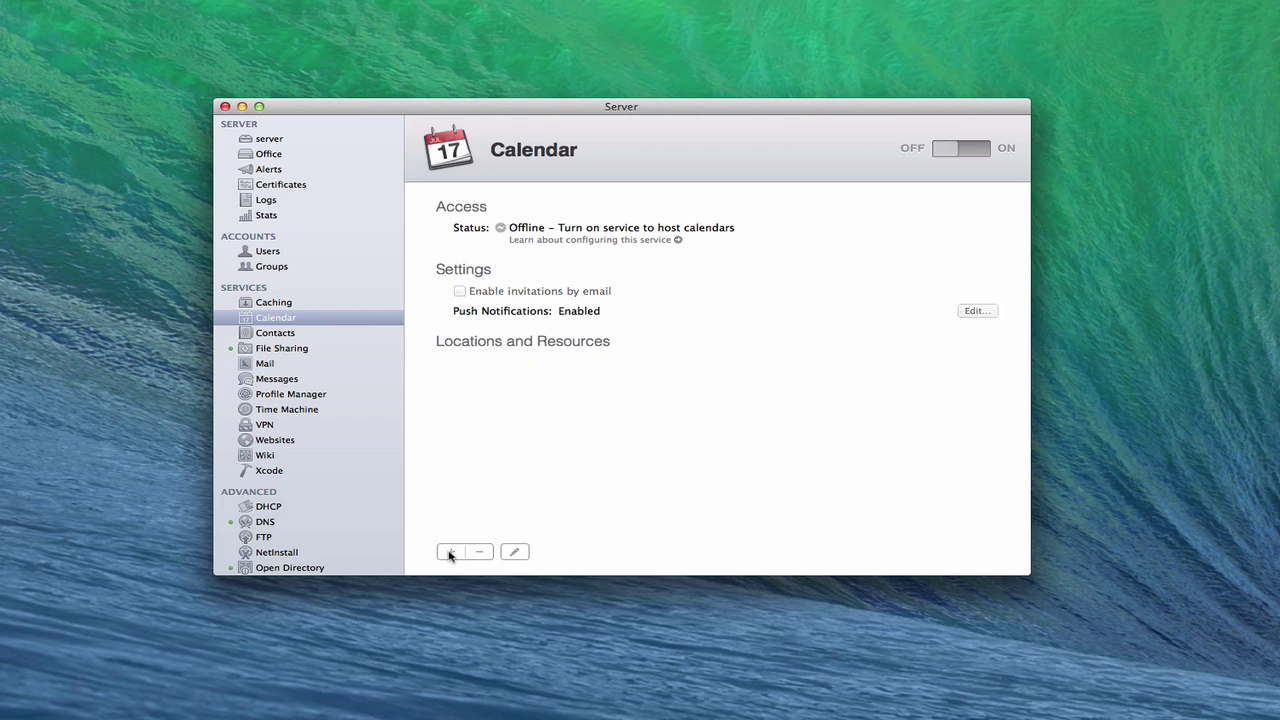
click(848, 213)
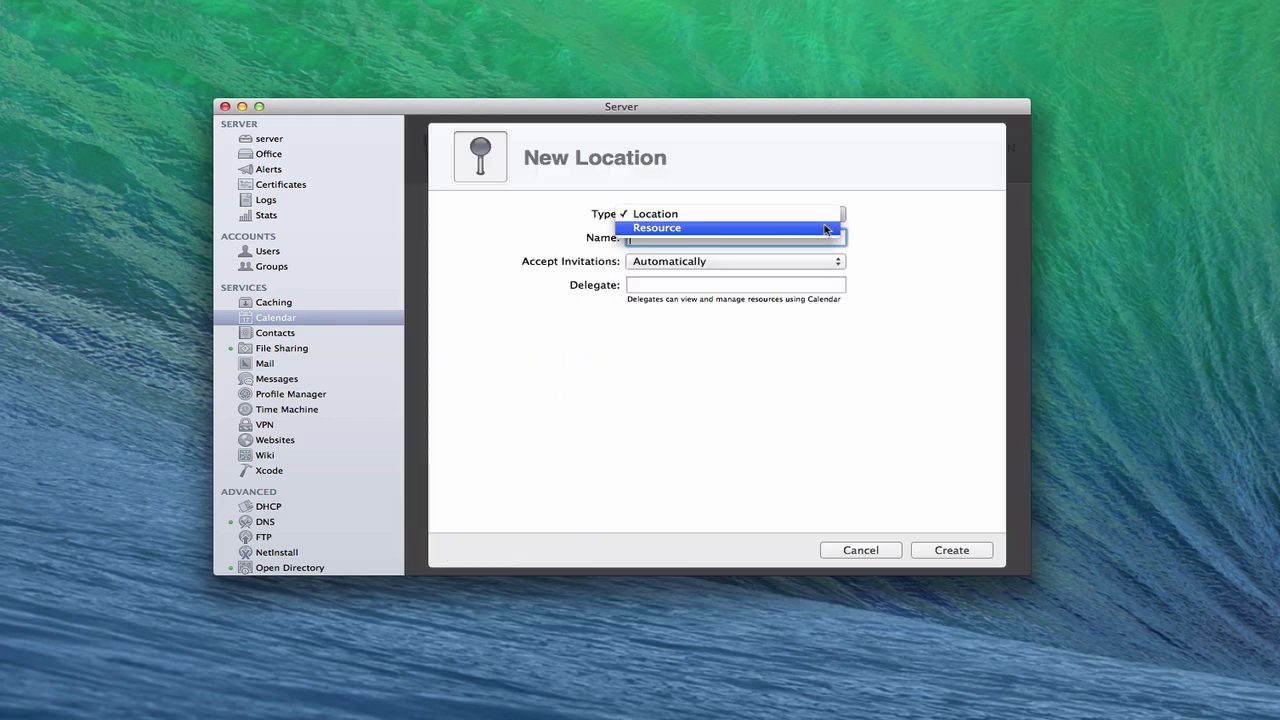
click(828, 228)
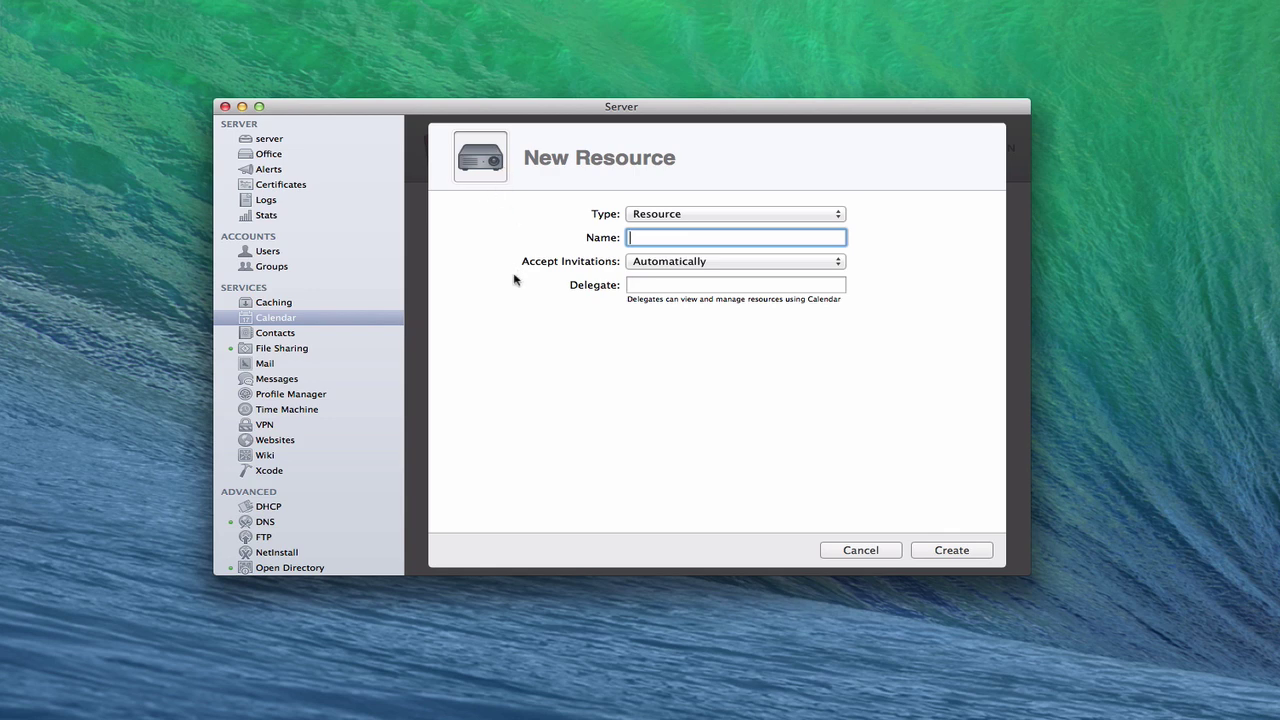
text(Apple TV)
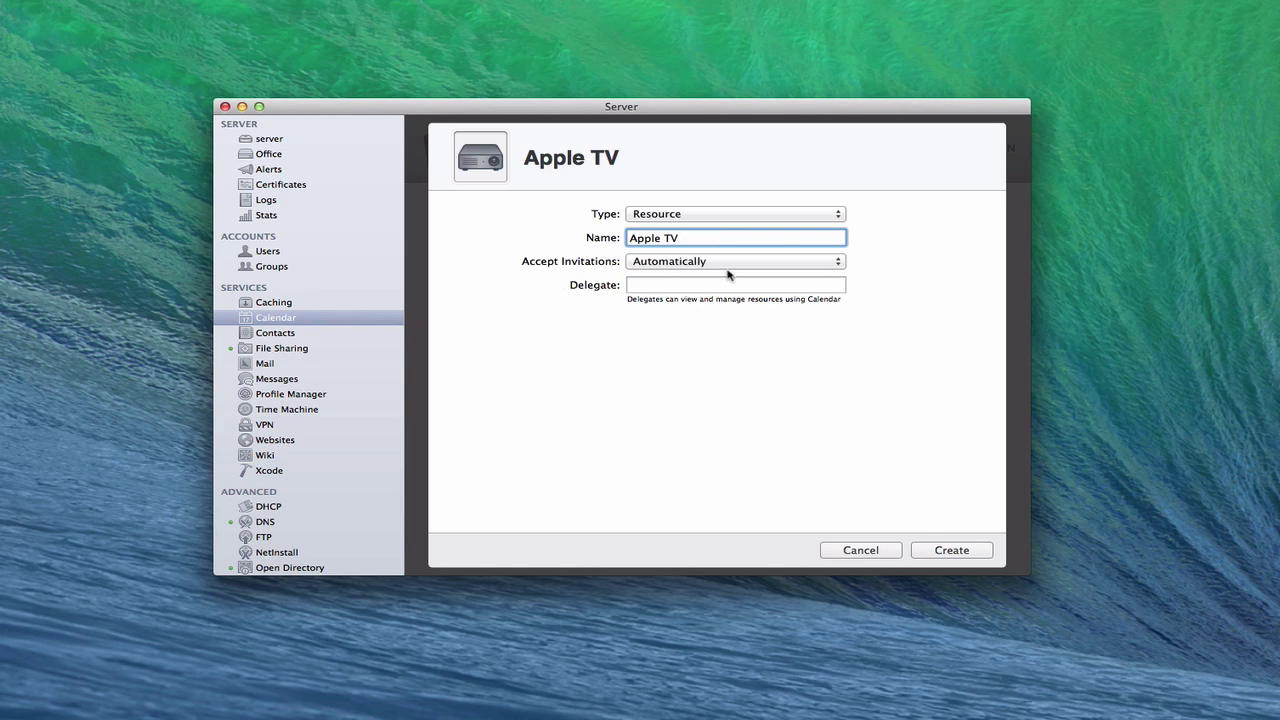
click(951, 550)
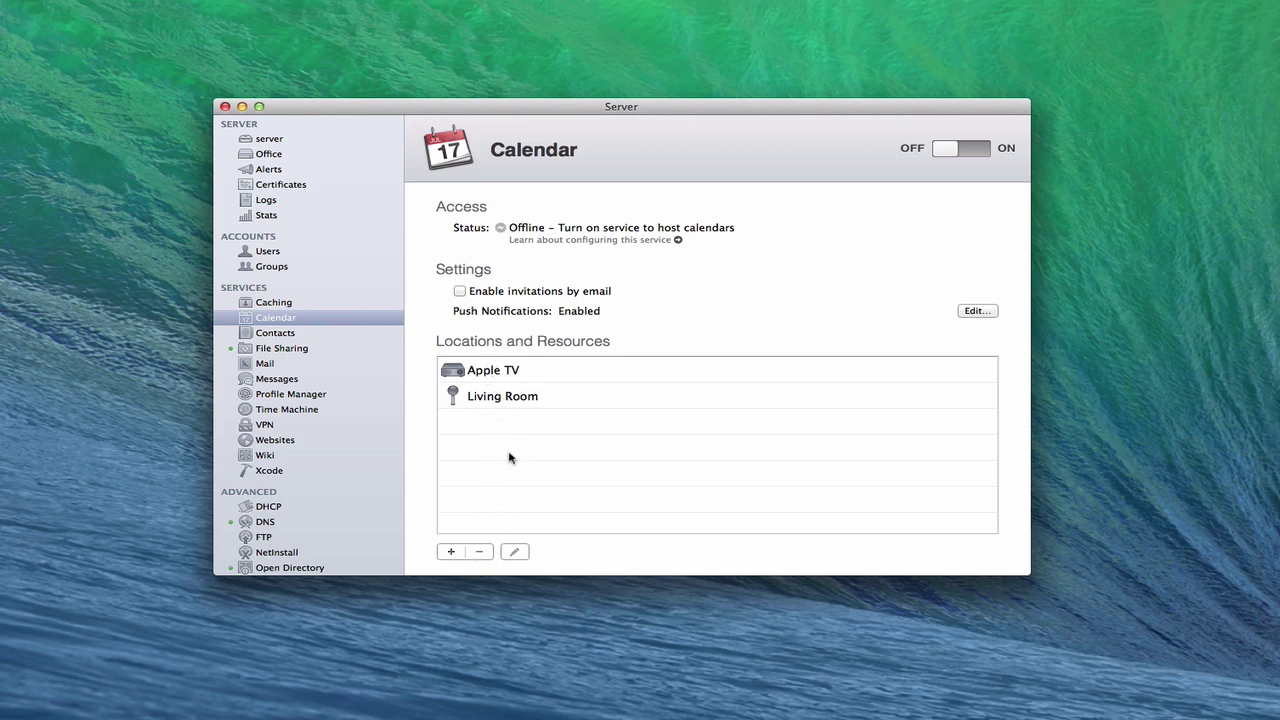
Review the Apple TV resource settings without changes, then switch the Calendar service ON.
click(480, 371)
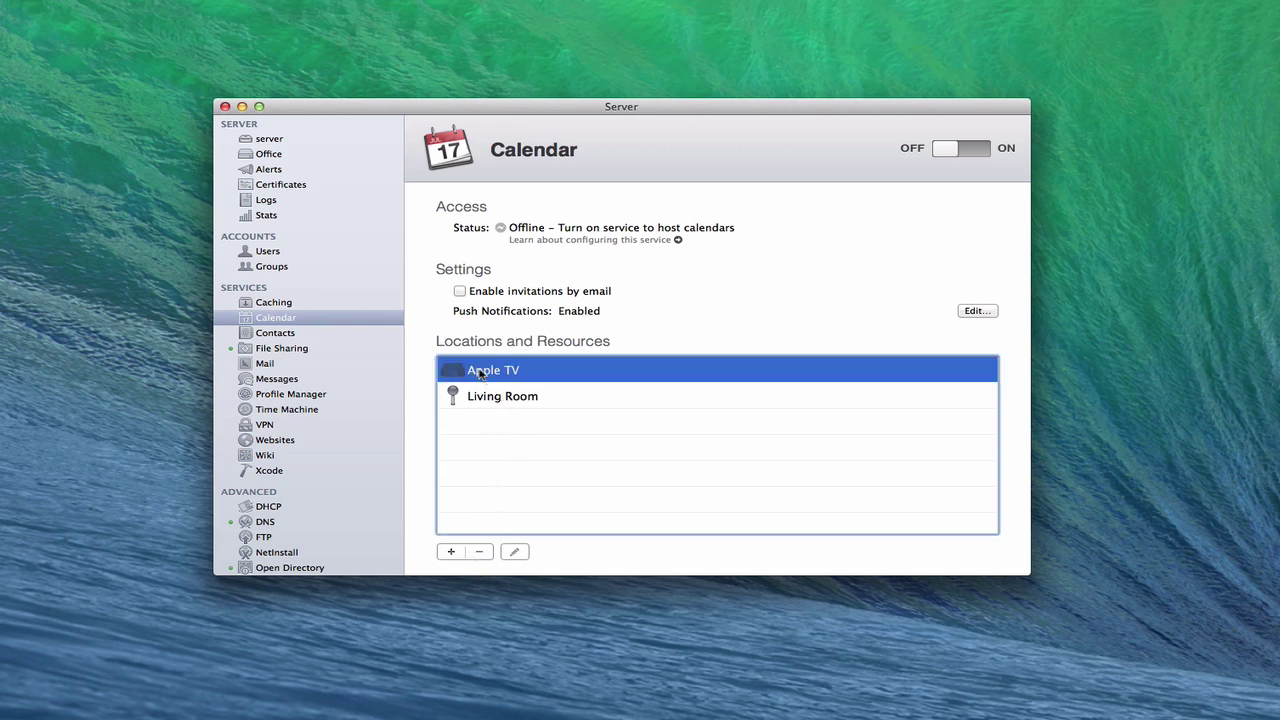
click(514, 552)
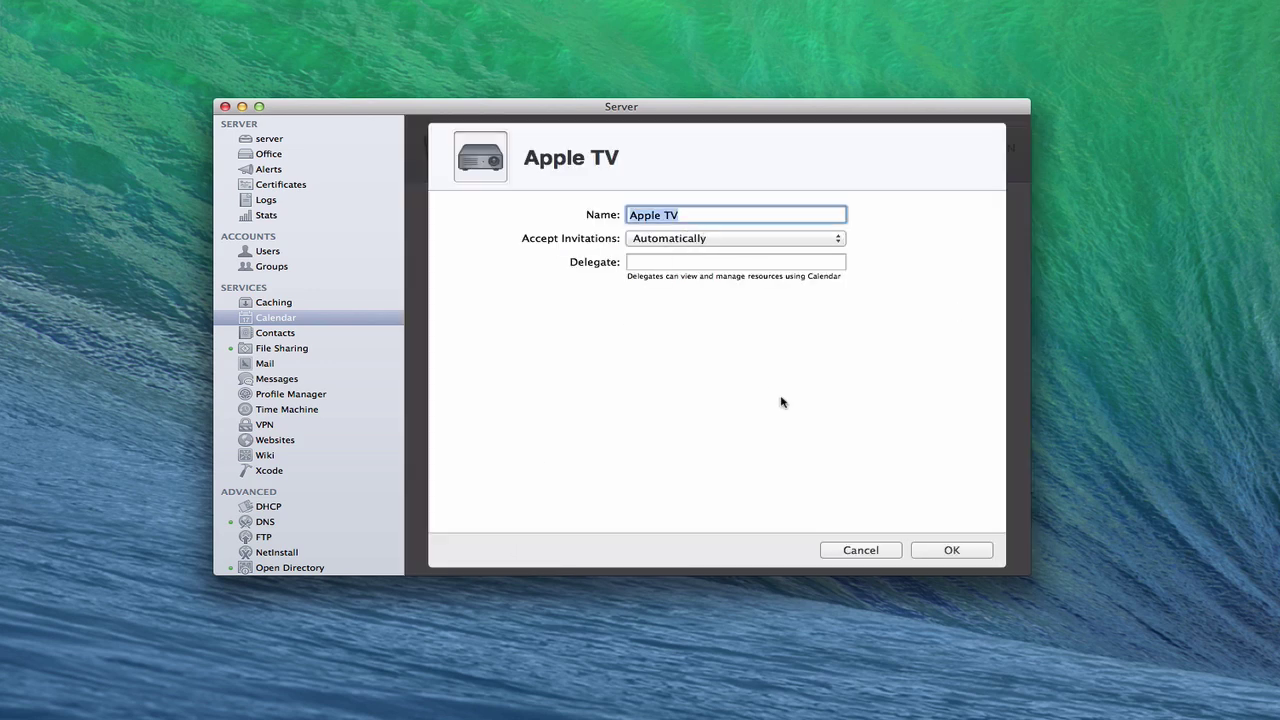
click(862, 551)
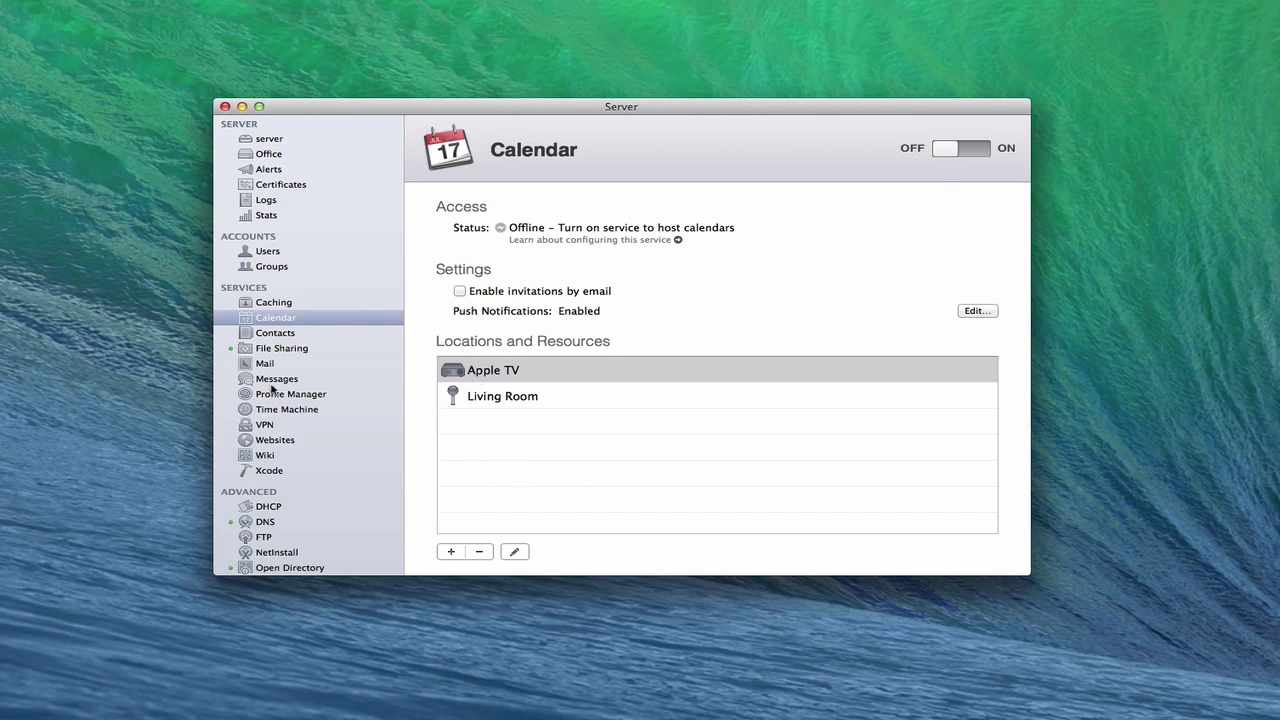
drag(948, 150, 988, 149)
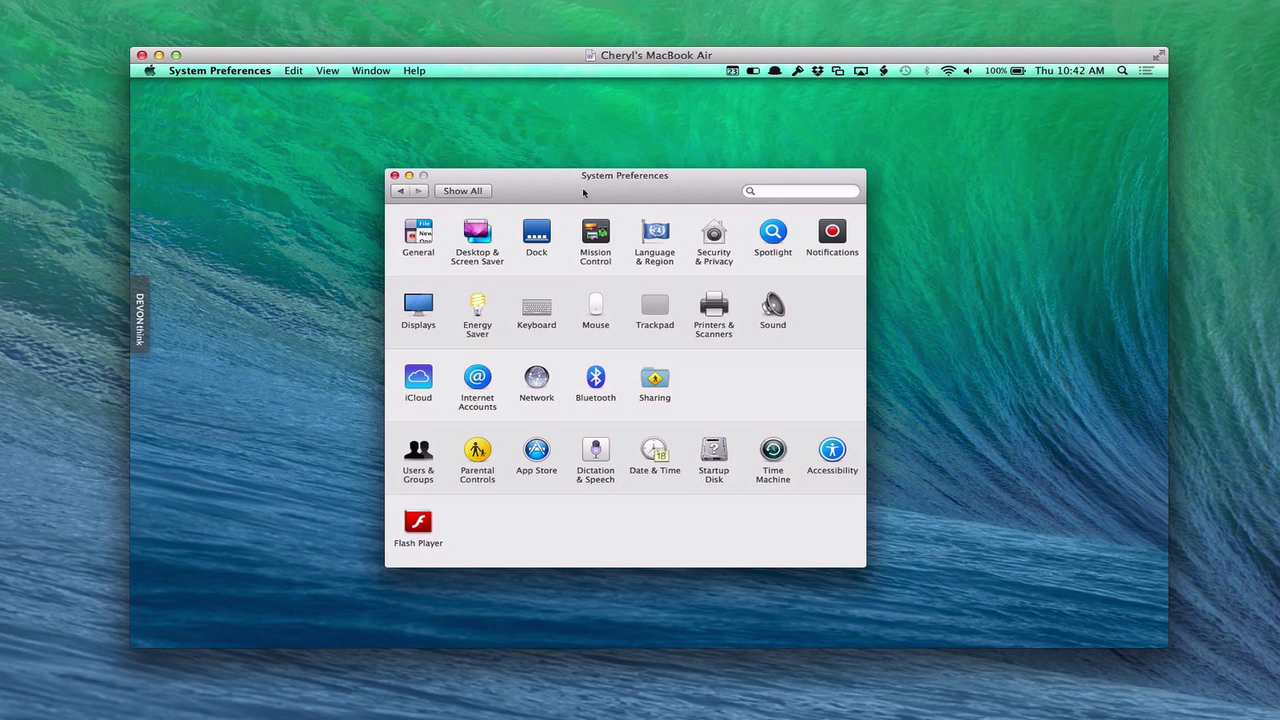
Open Internet Accounts in System Preferences and choose Add Other Account.
click(227, 126)
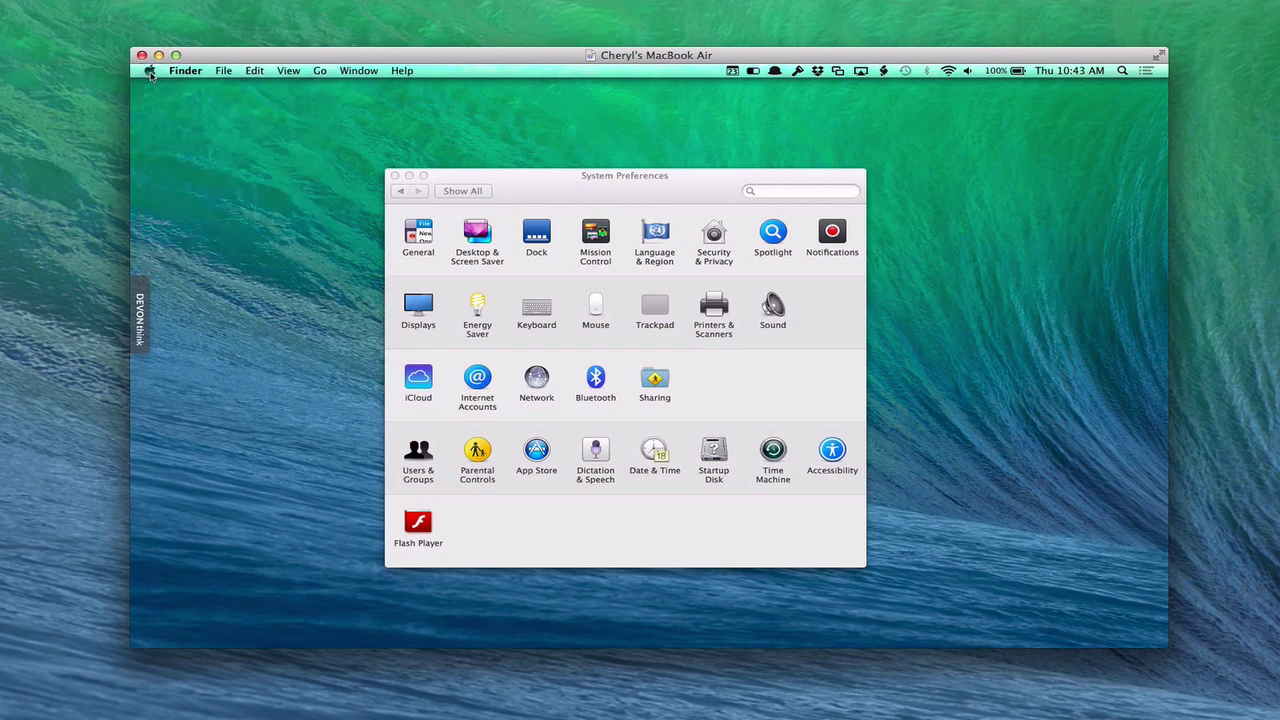
click(150, 72)
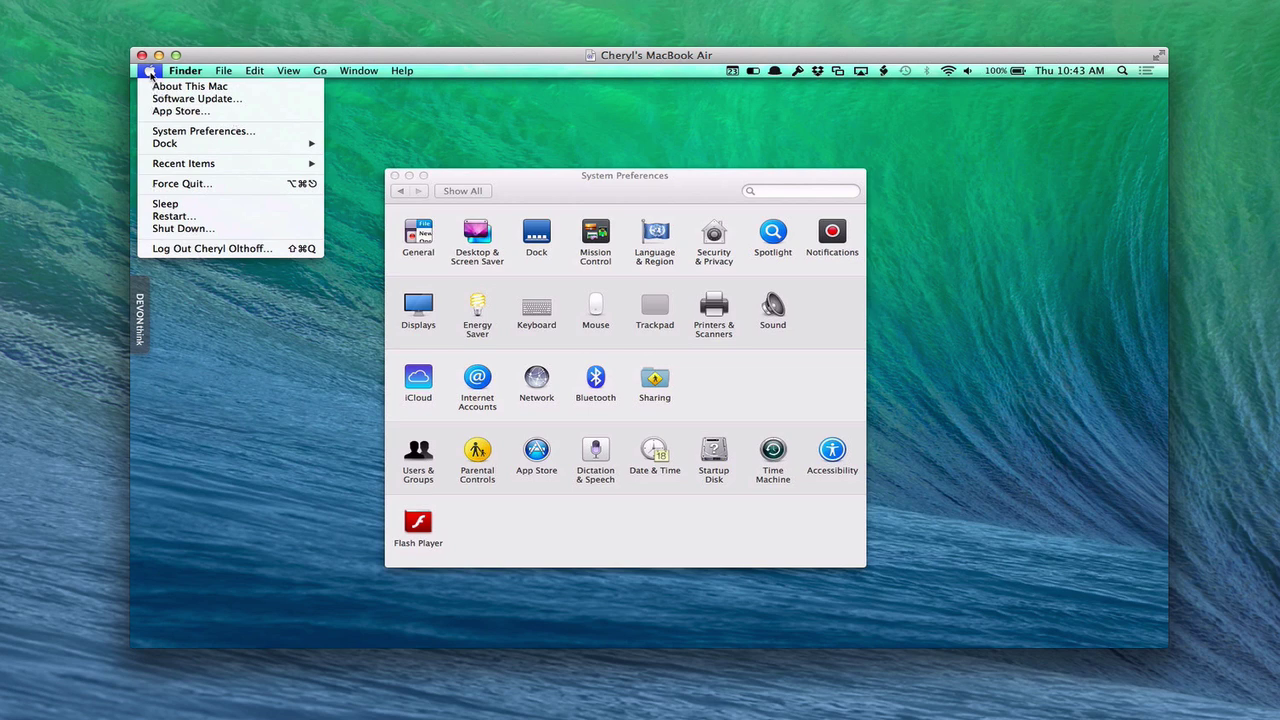
click(207, 138)
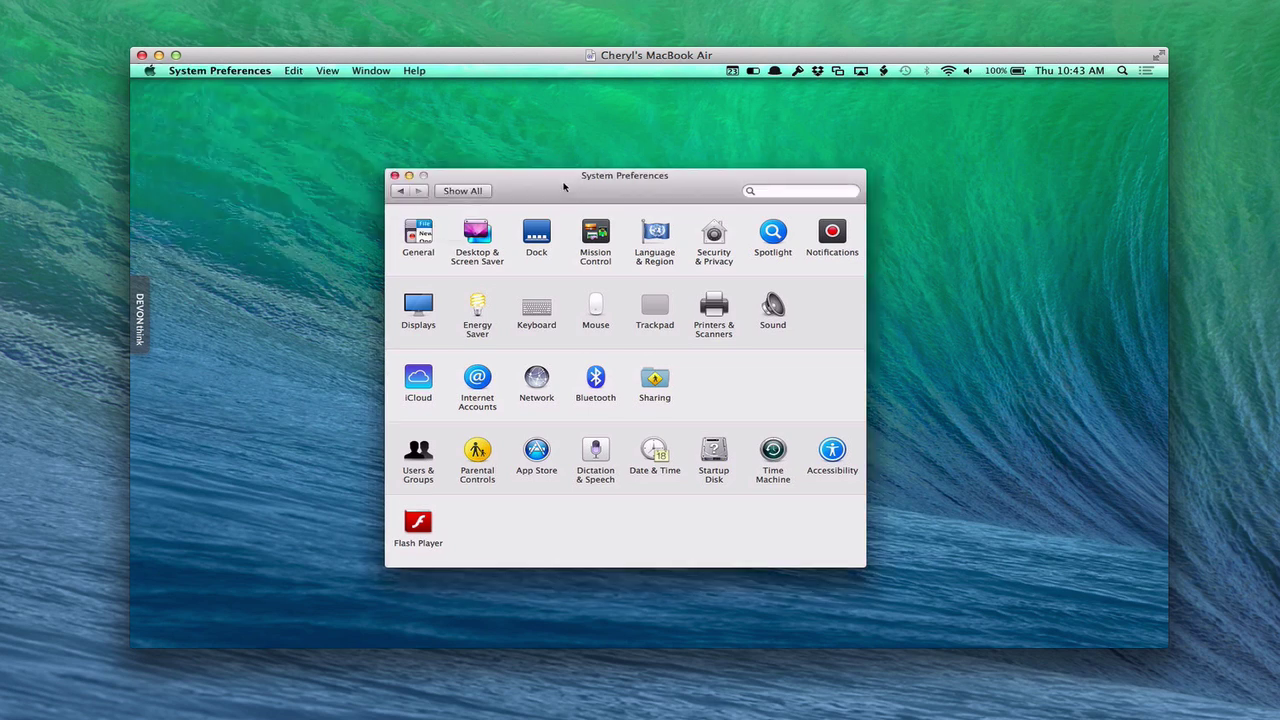
click(478, 381)
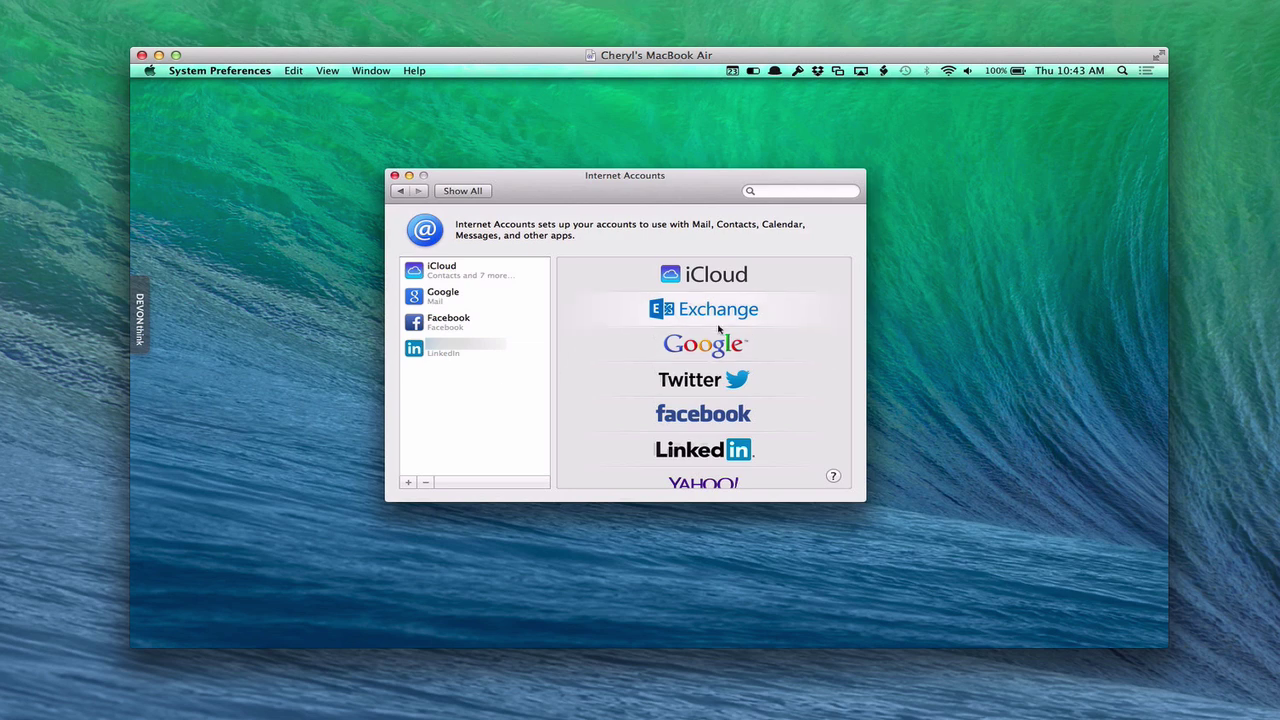
scroll(736, 346, down, 3)
scroll(736, 346, down, 2)
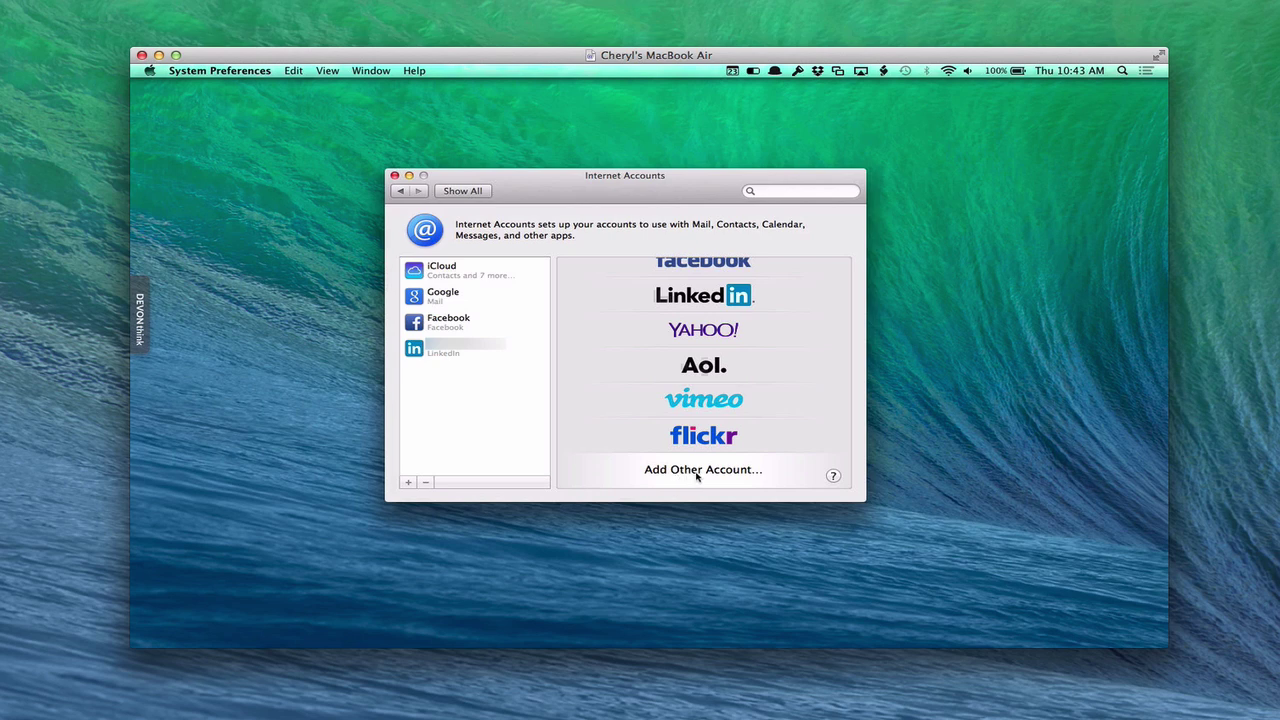
click(697, 470)
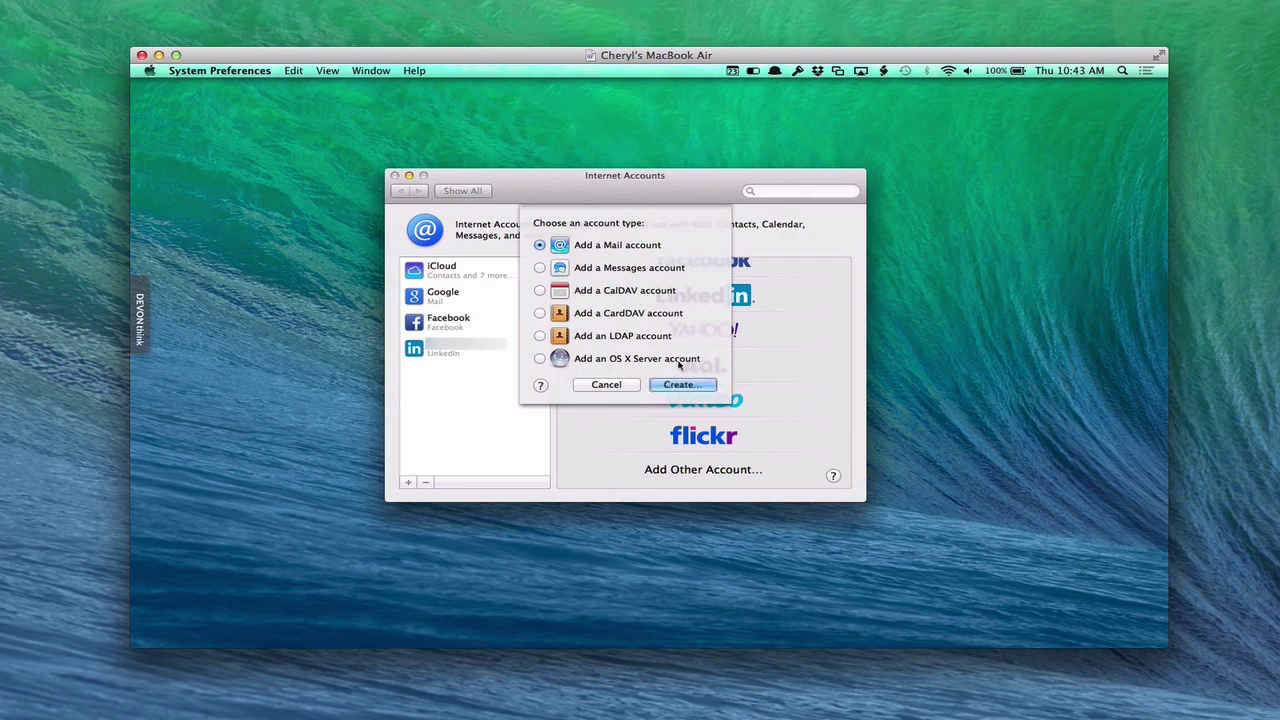
Choose the OS X Server account type and create it to list nearby servers.
click(543, 361)
click(682, 385)
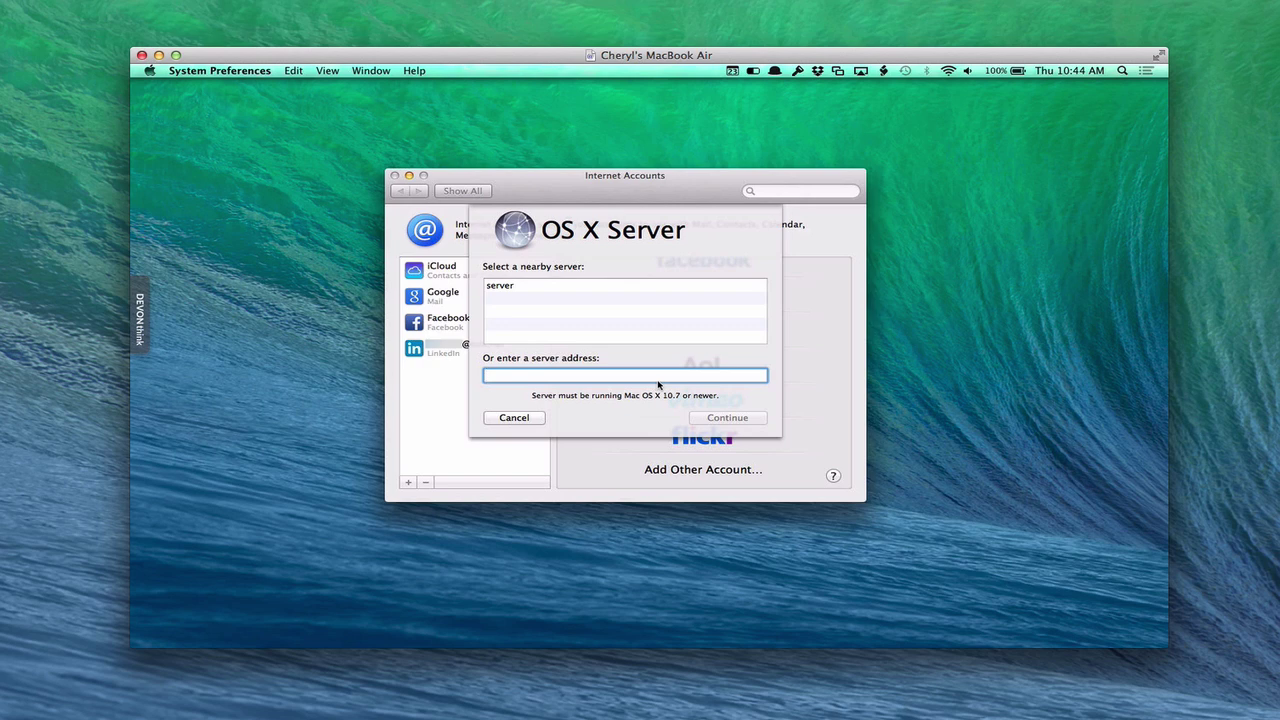
Sign in to the server named 'server' with the user's name and password, enabling Calendars and Reminders.
click(499, 288)
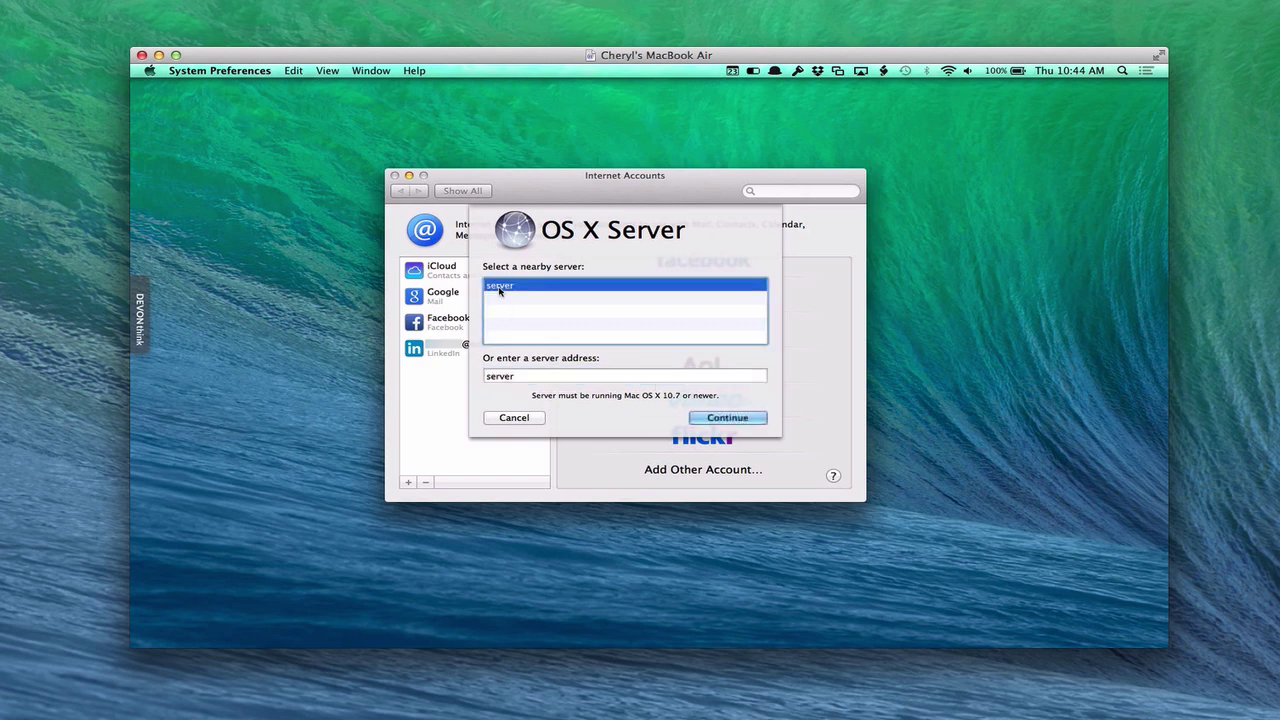
click(724, 418)
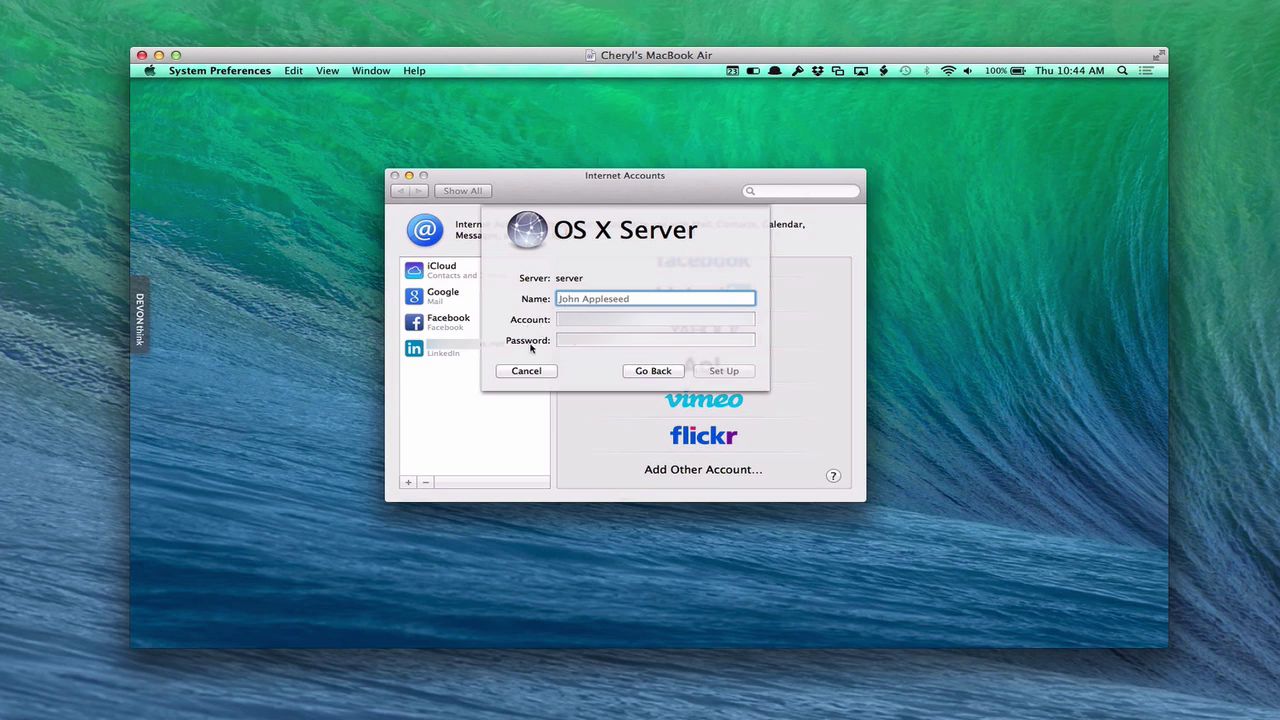
key(Tab)
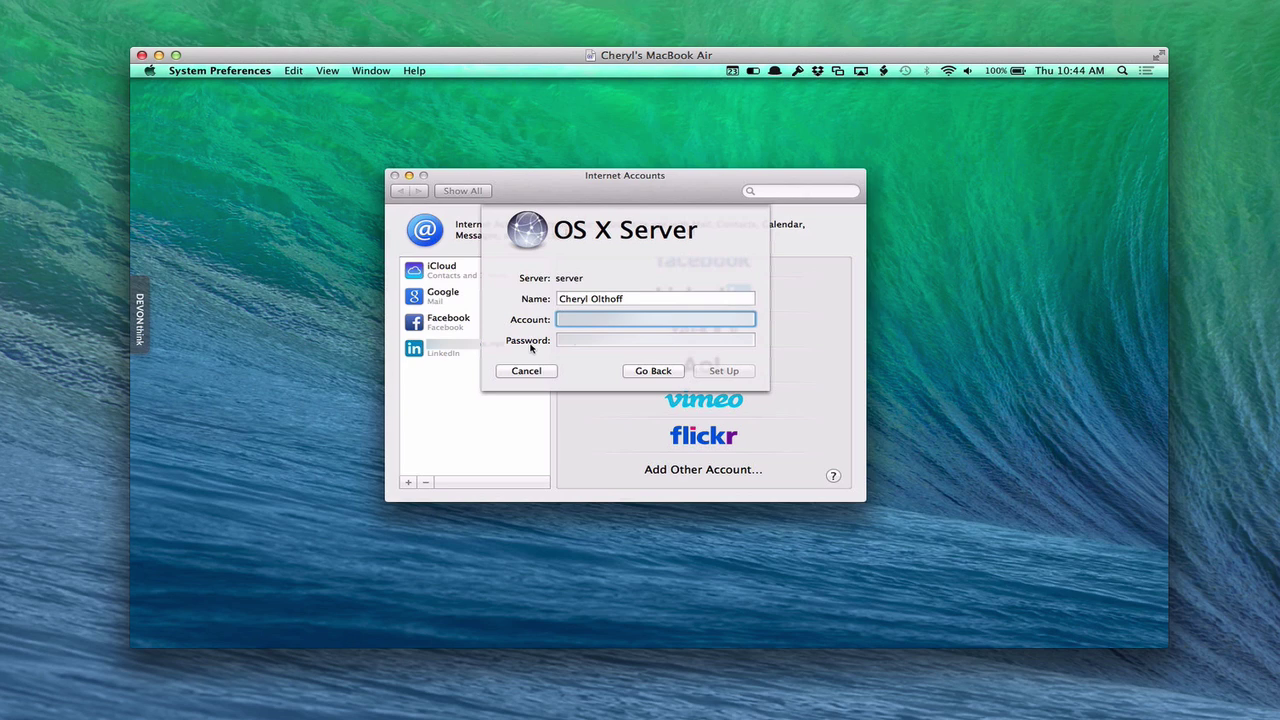
key(Tab)
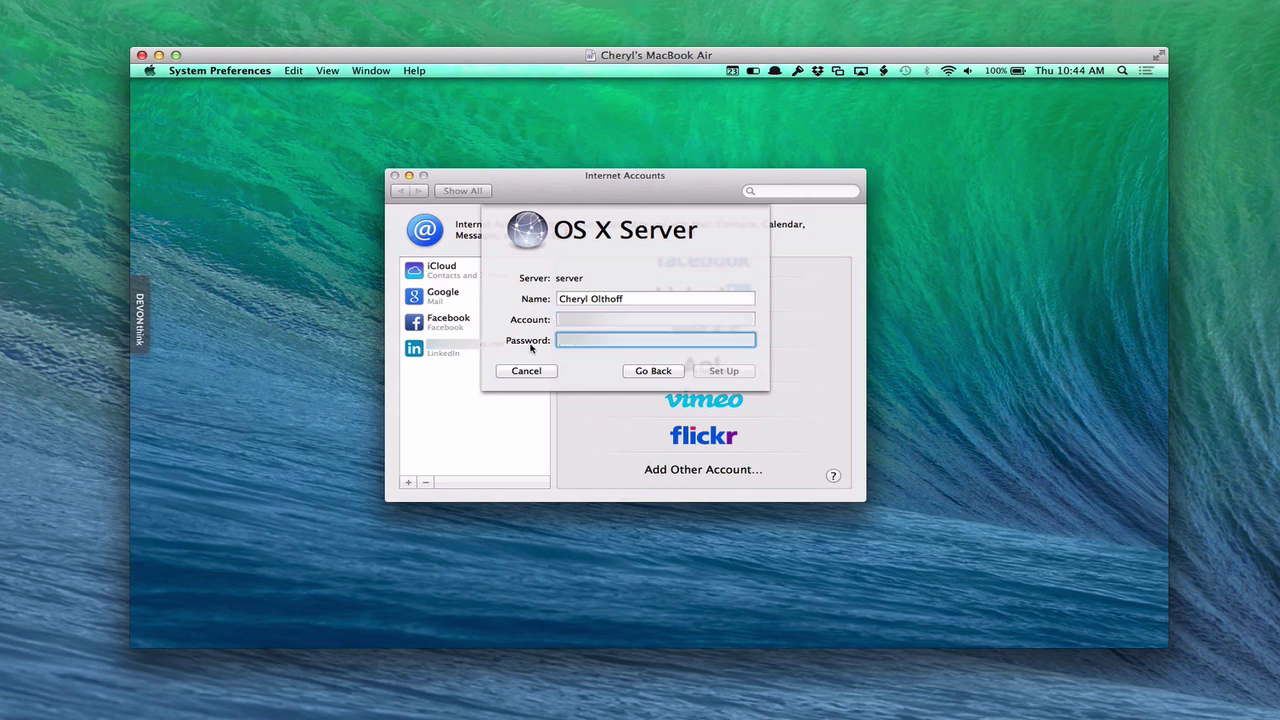
text(********)
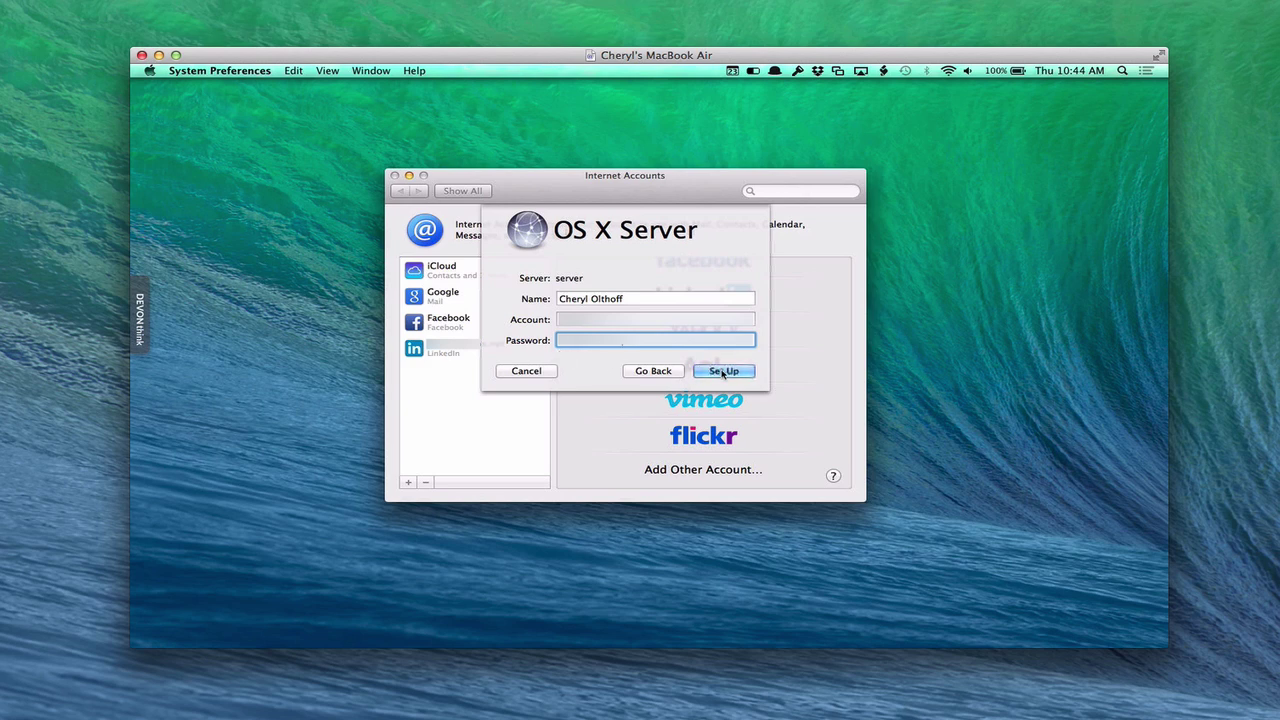
click(723, 371)
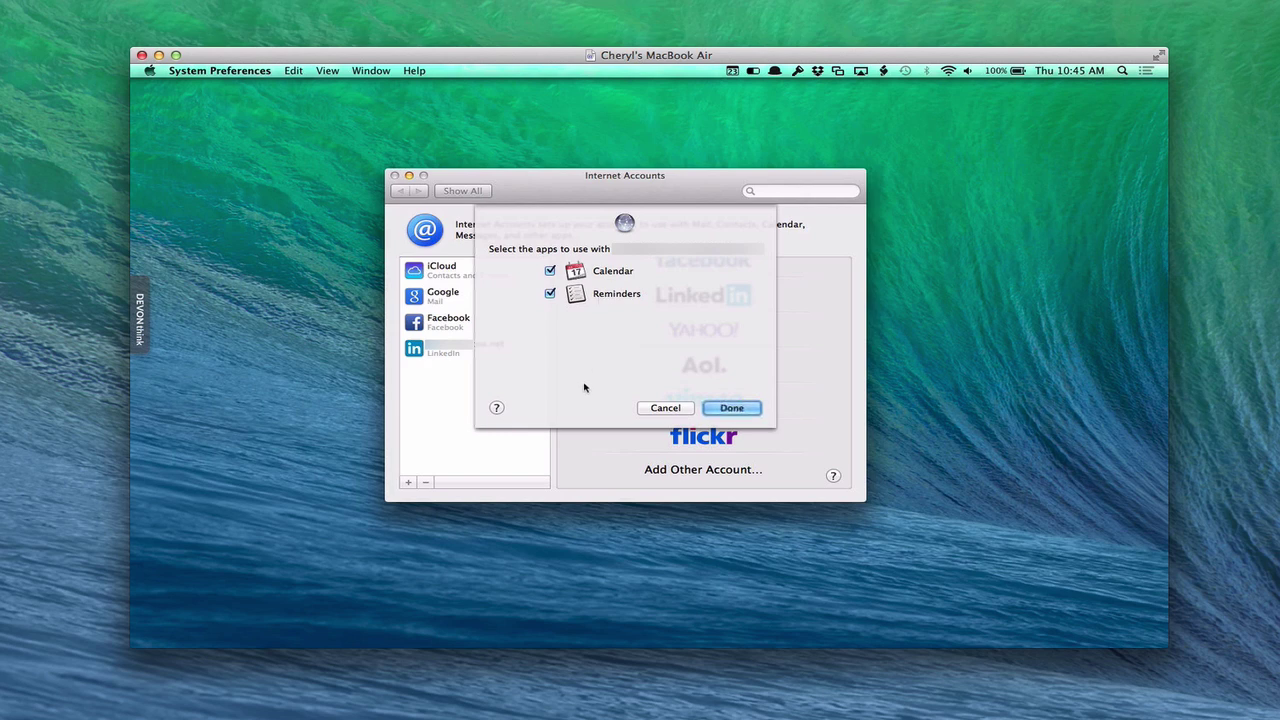
click(752, 409)
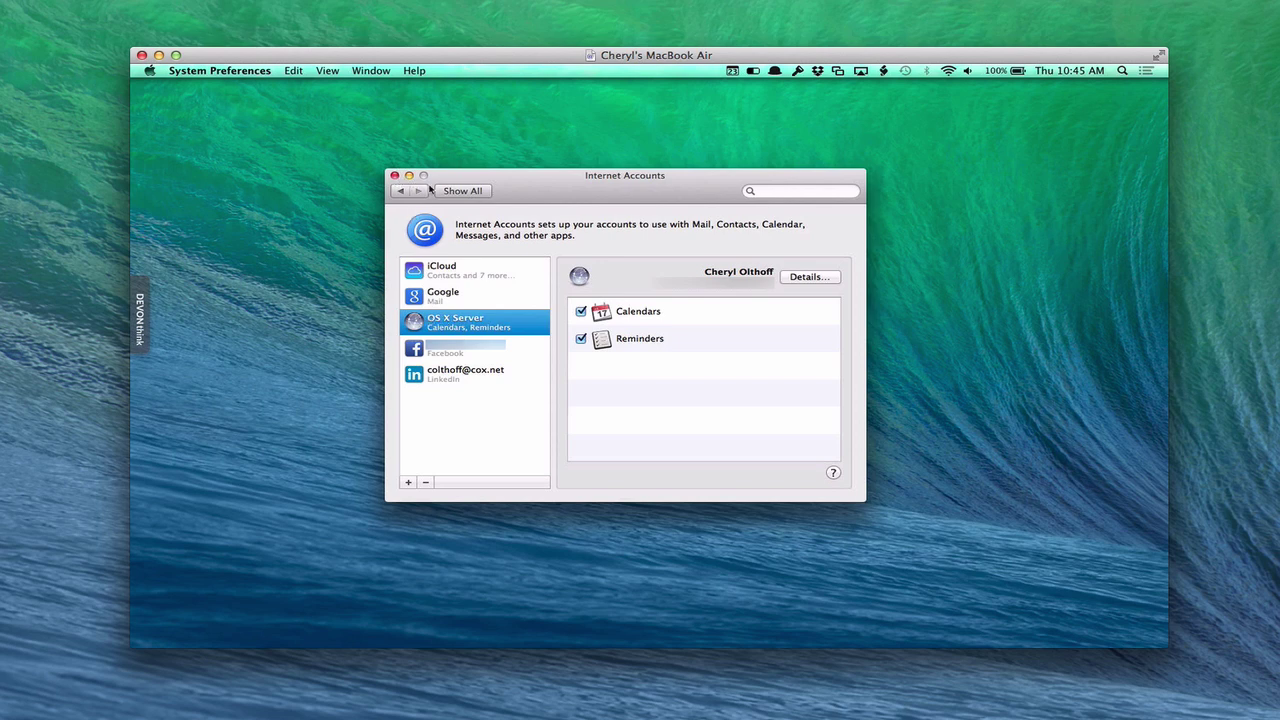
click(462, 192)
Close System Preferences, restore Calendar, and select the OS X Server 'calendar'.
click(395, 175)
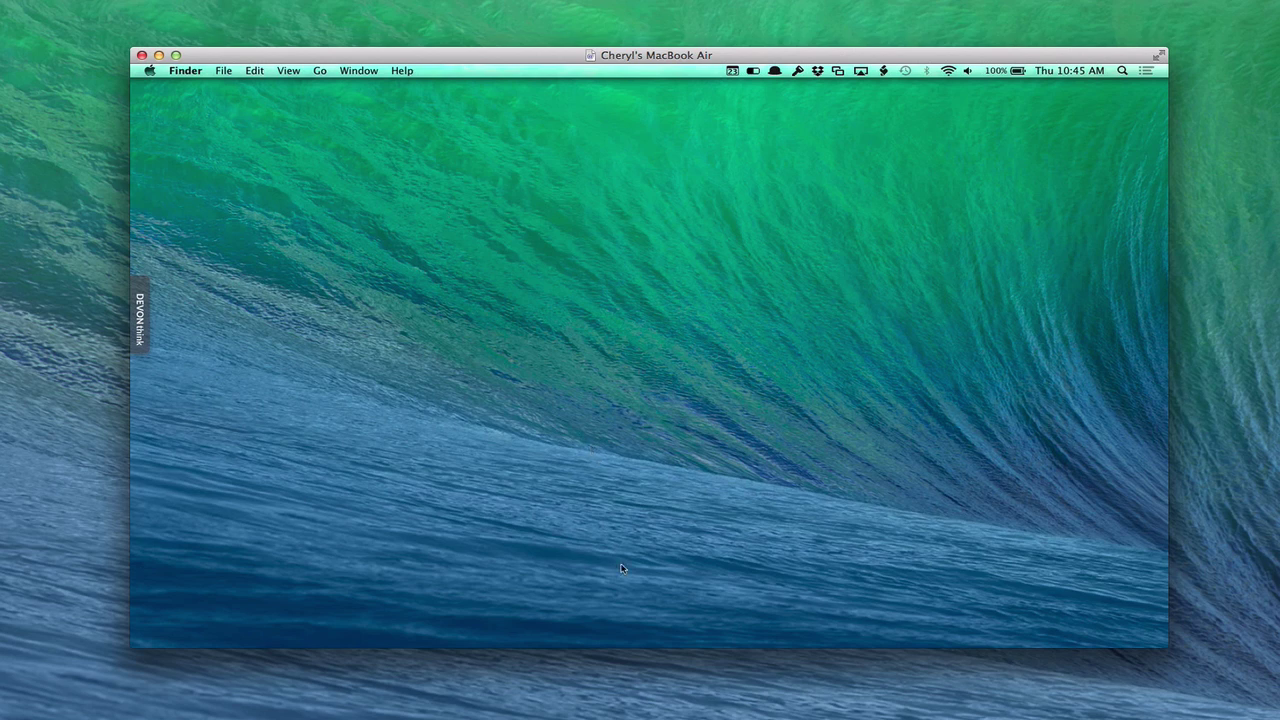
mouse_move(648, 650)
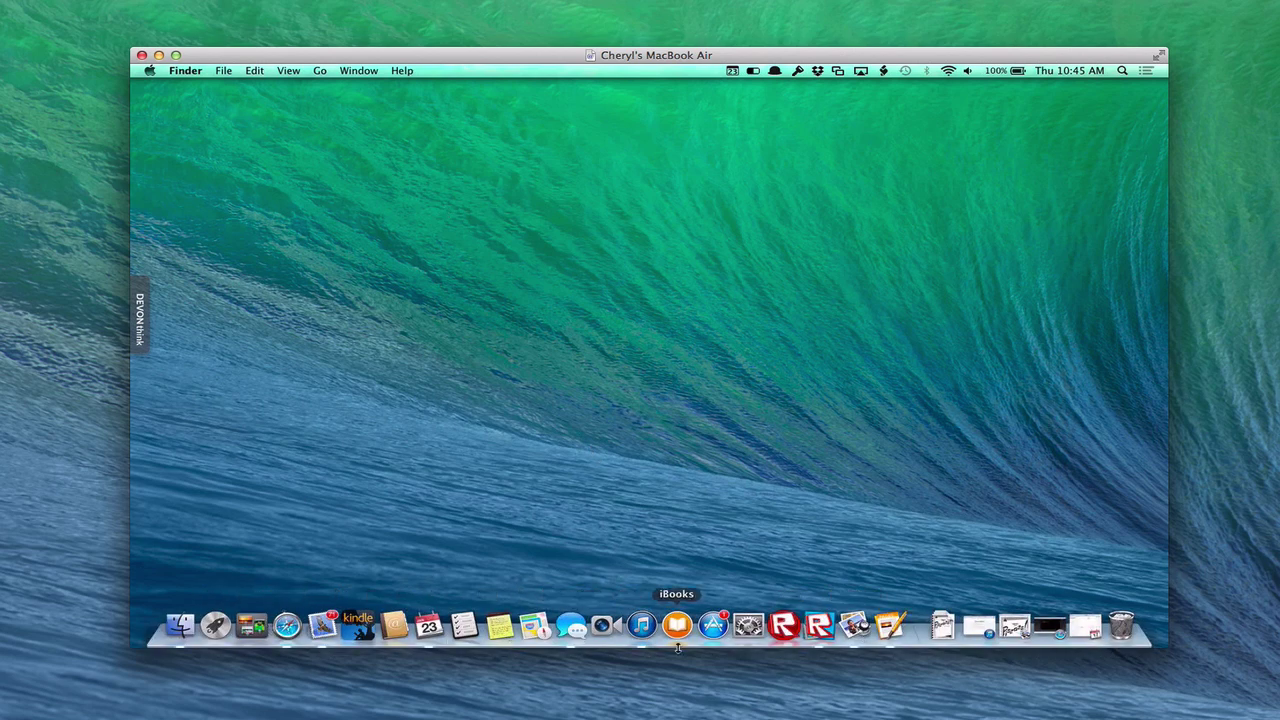
click(1085, 627)
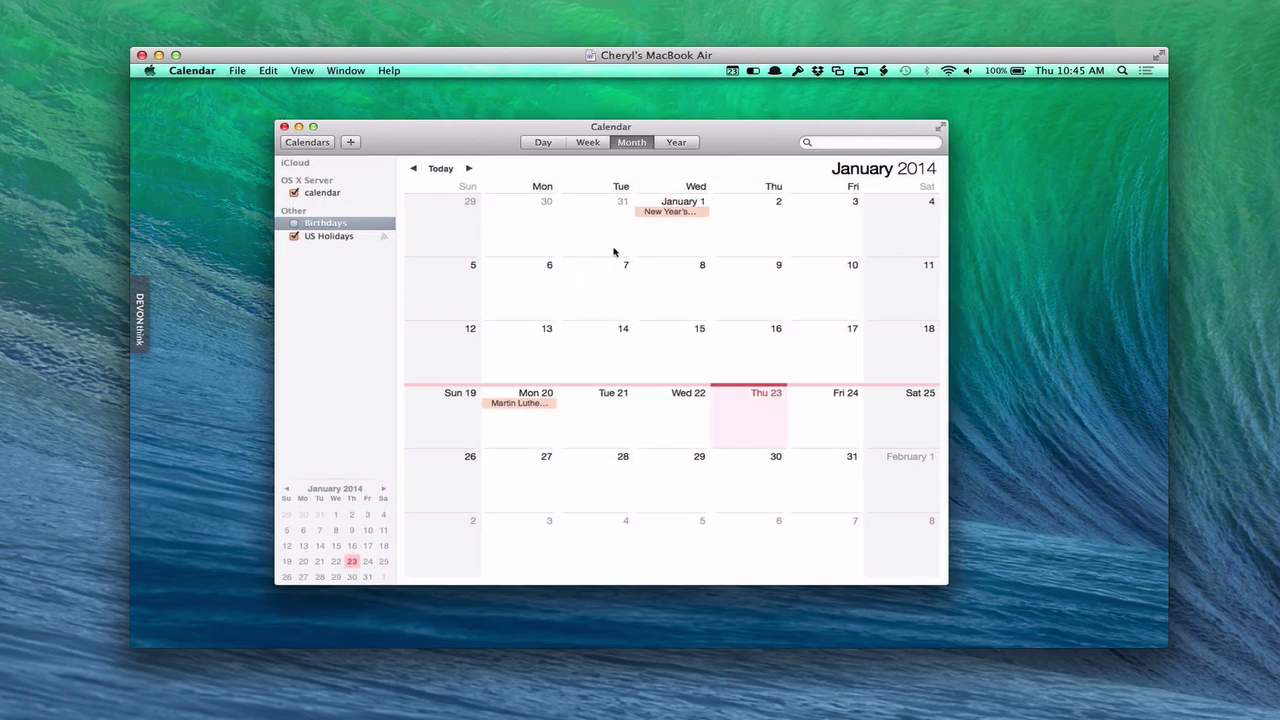
mouse_move(306, 163)
click(376, 164)
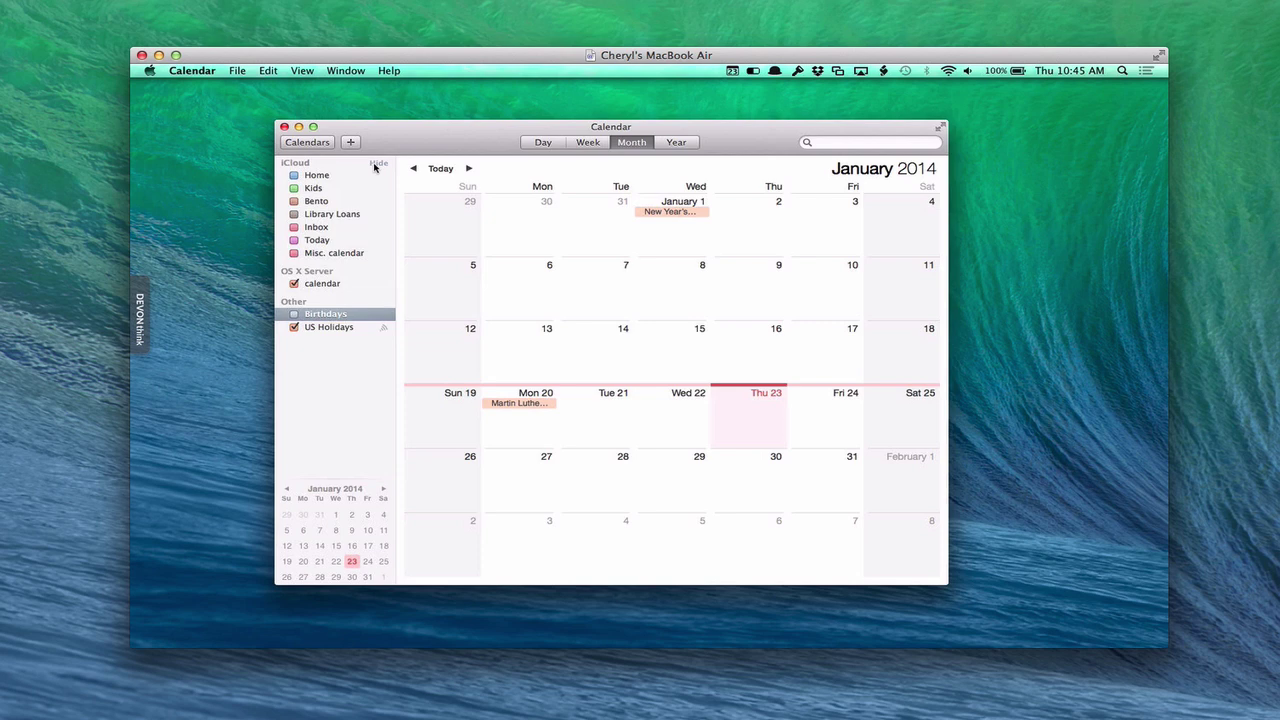
click(377, 163)
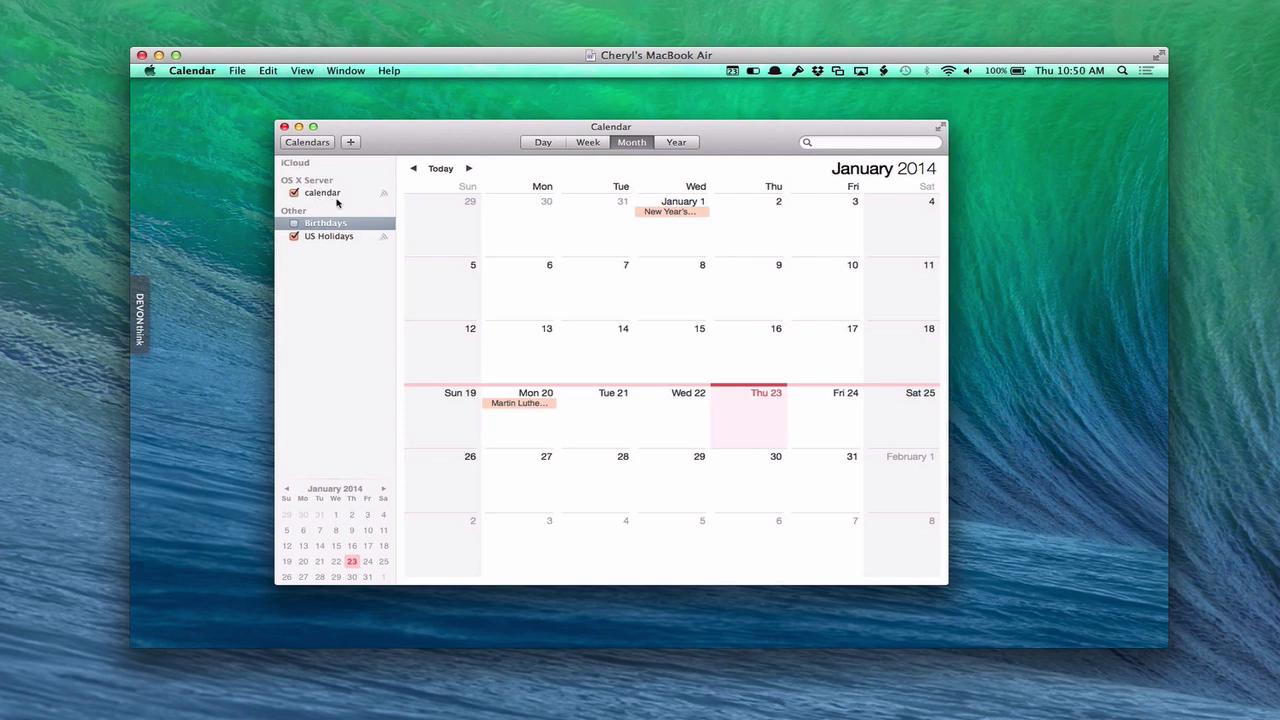
click(329, 193)
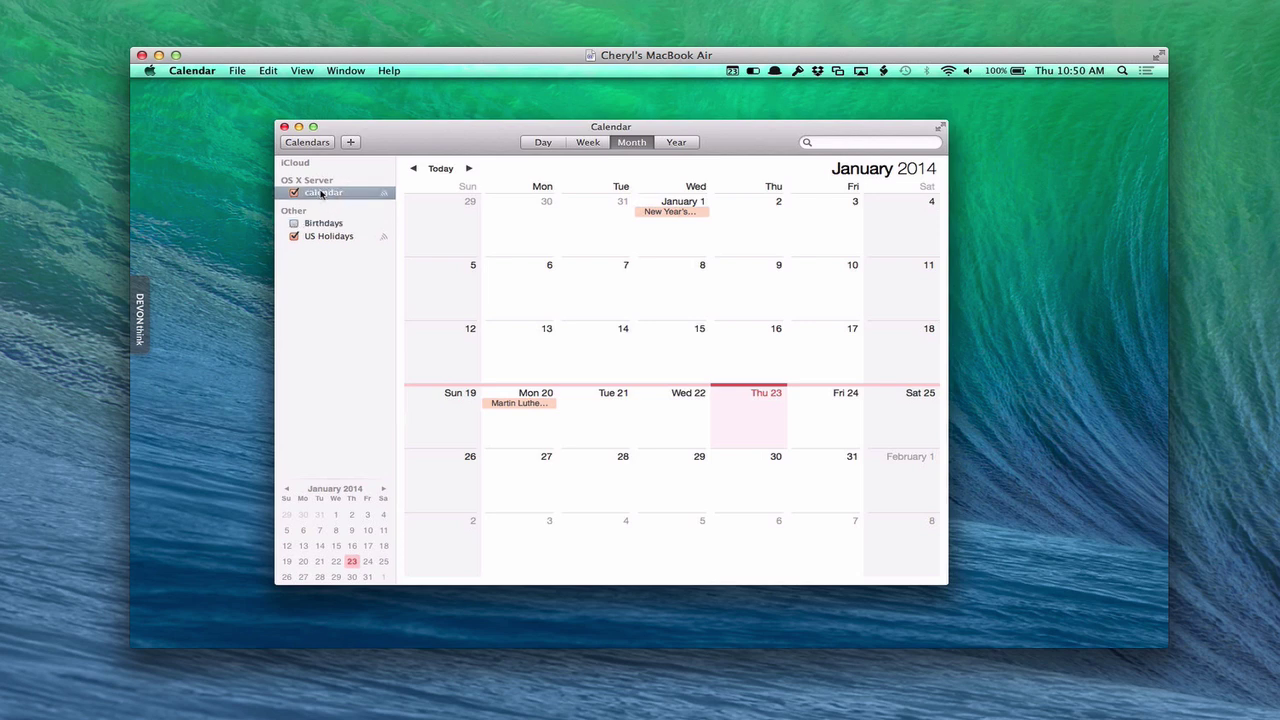
Add a 'Parent Time' event on Friday January 24 with Living Room as its location.
double_click(830, 420)
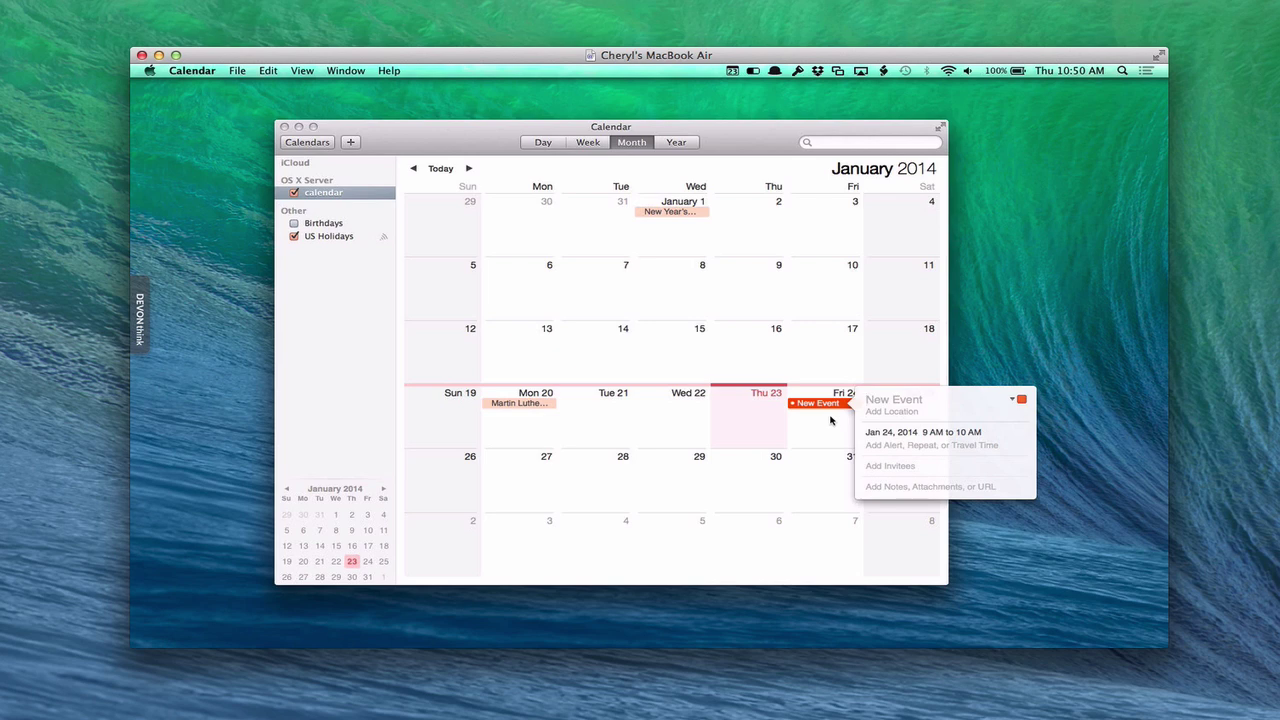
text(Parent Time)
click(903, 412)
key(Tab)
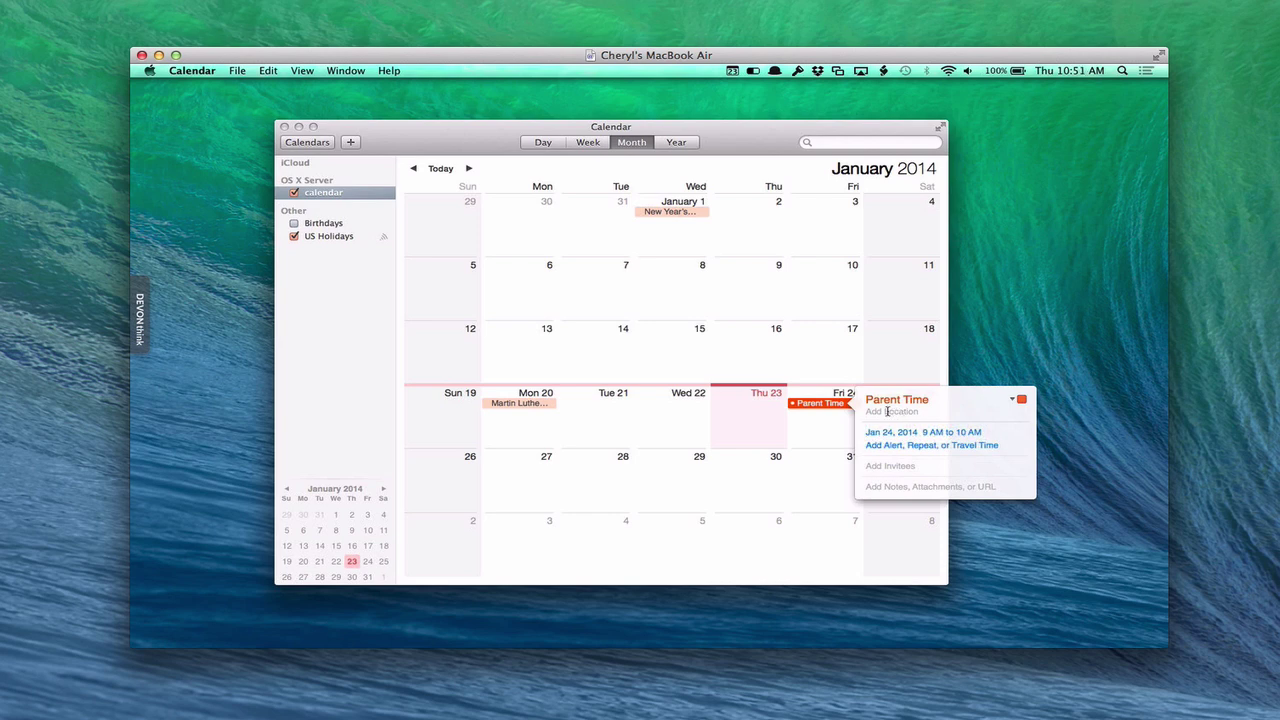
click(887, 411)
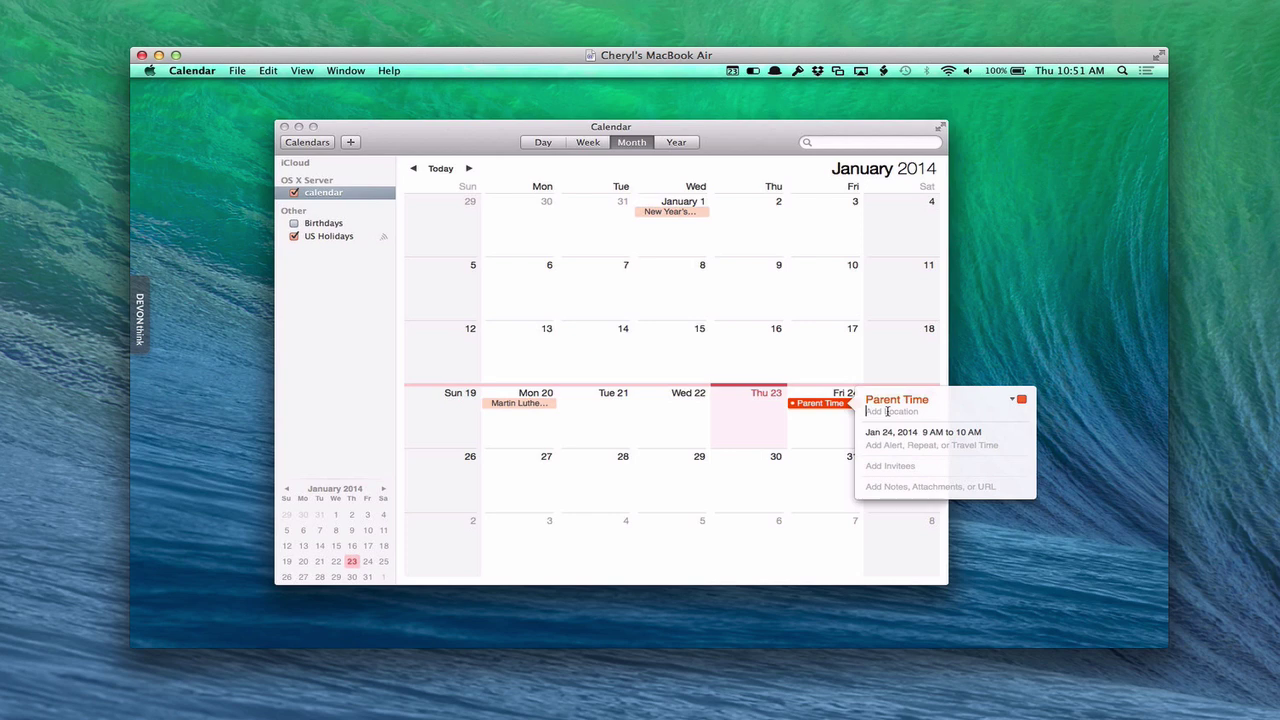
text(Liv)
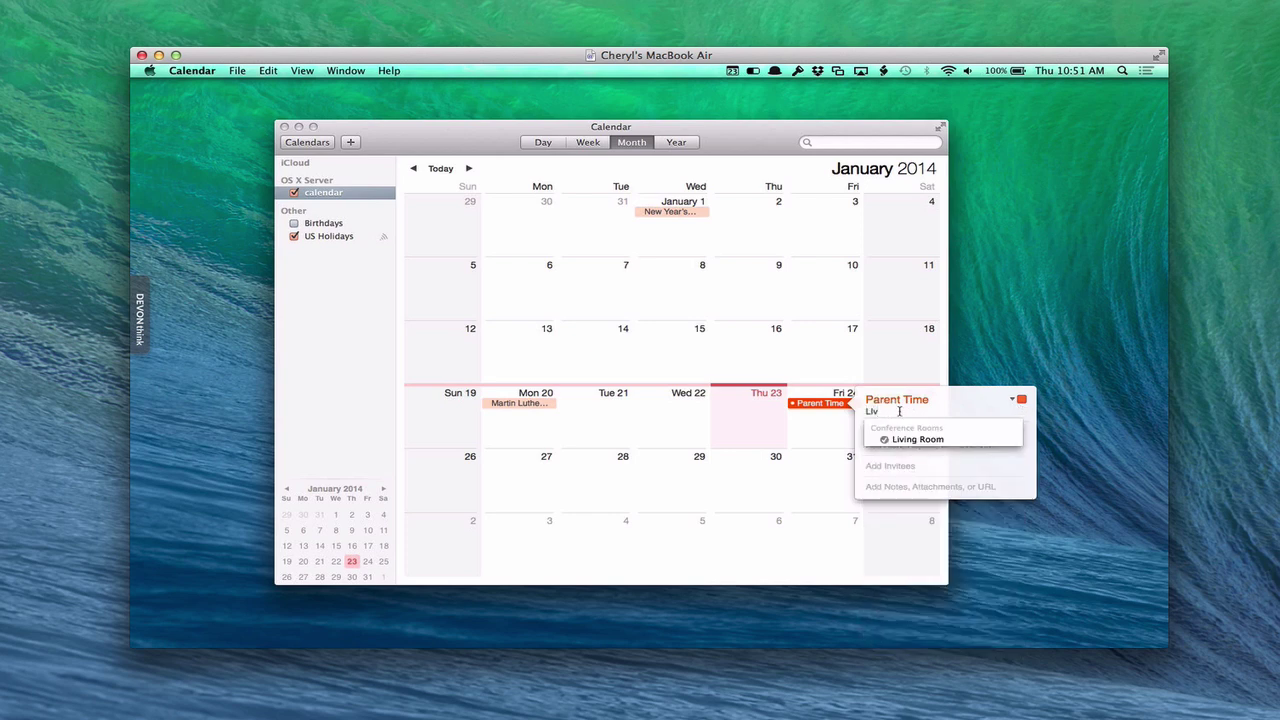
click(940, 440)
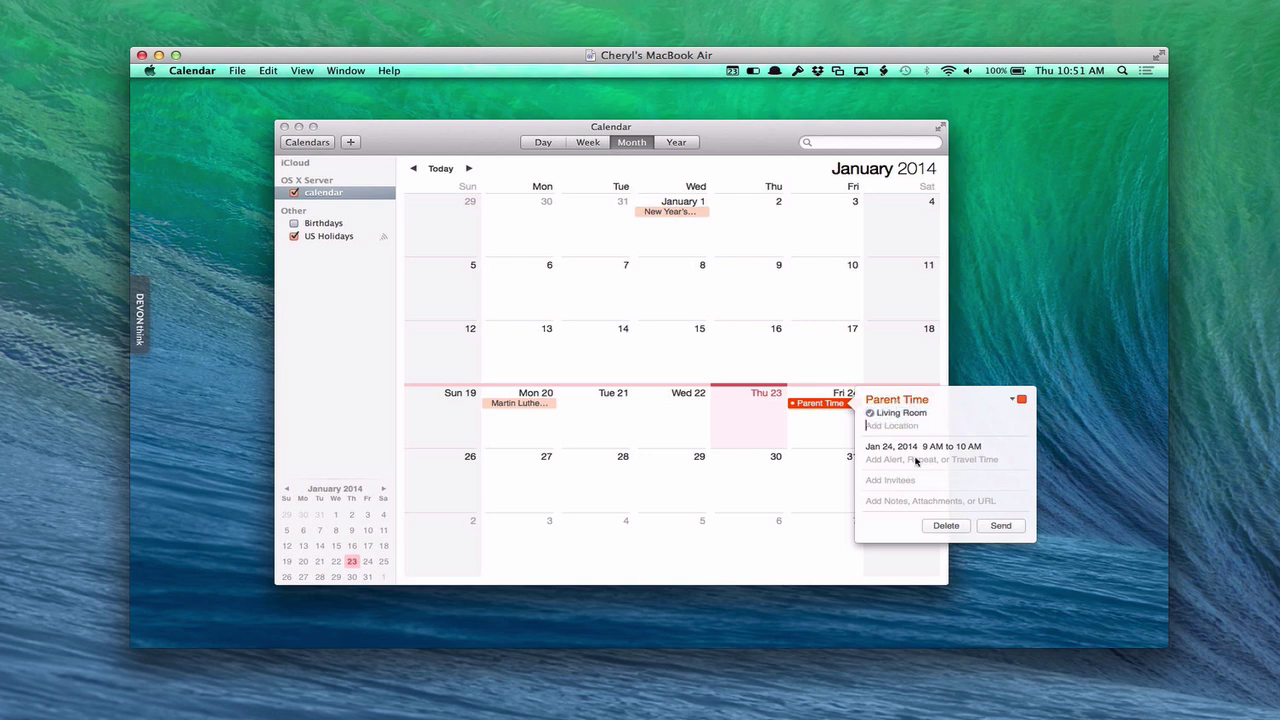
click(897, 481)
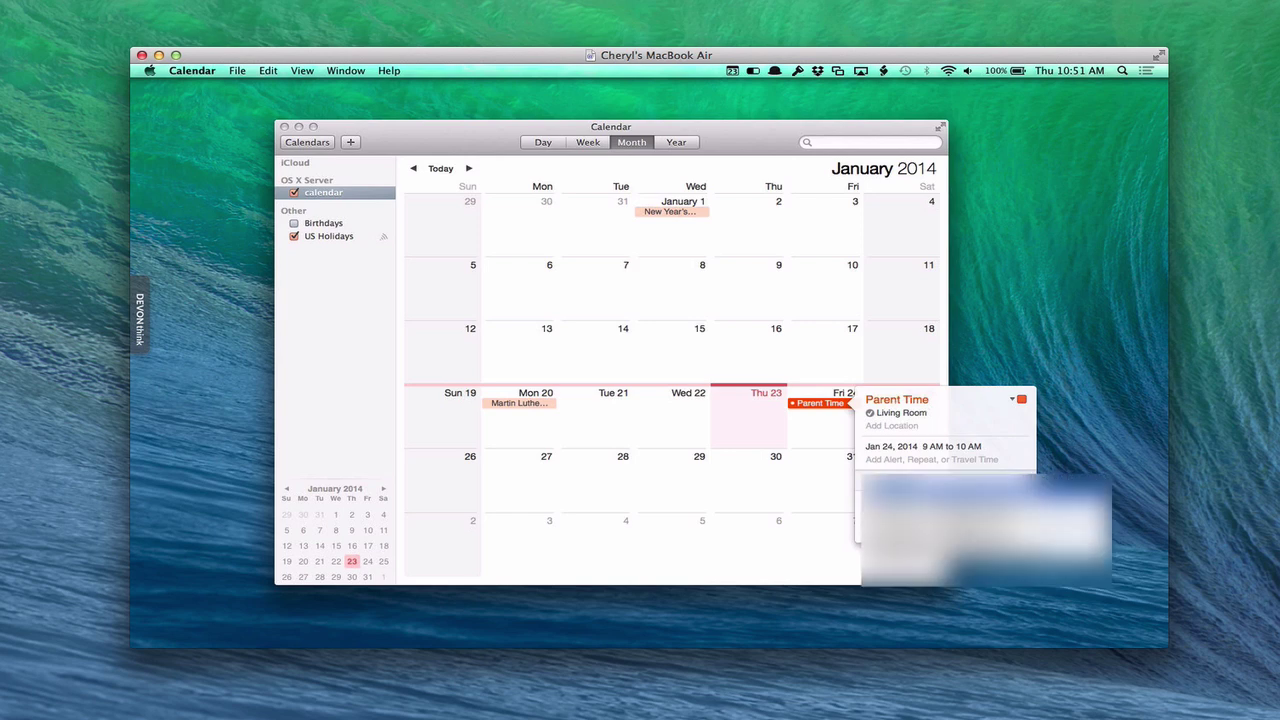
Add the first contact and the Apple TV resource as Parent Time invitees, then send the invitations.
key(Return)
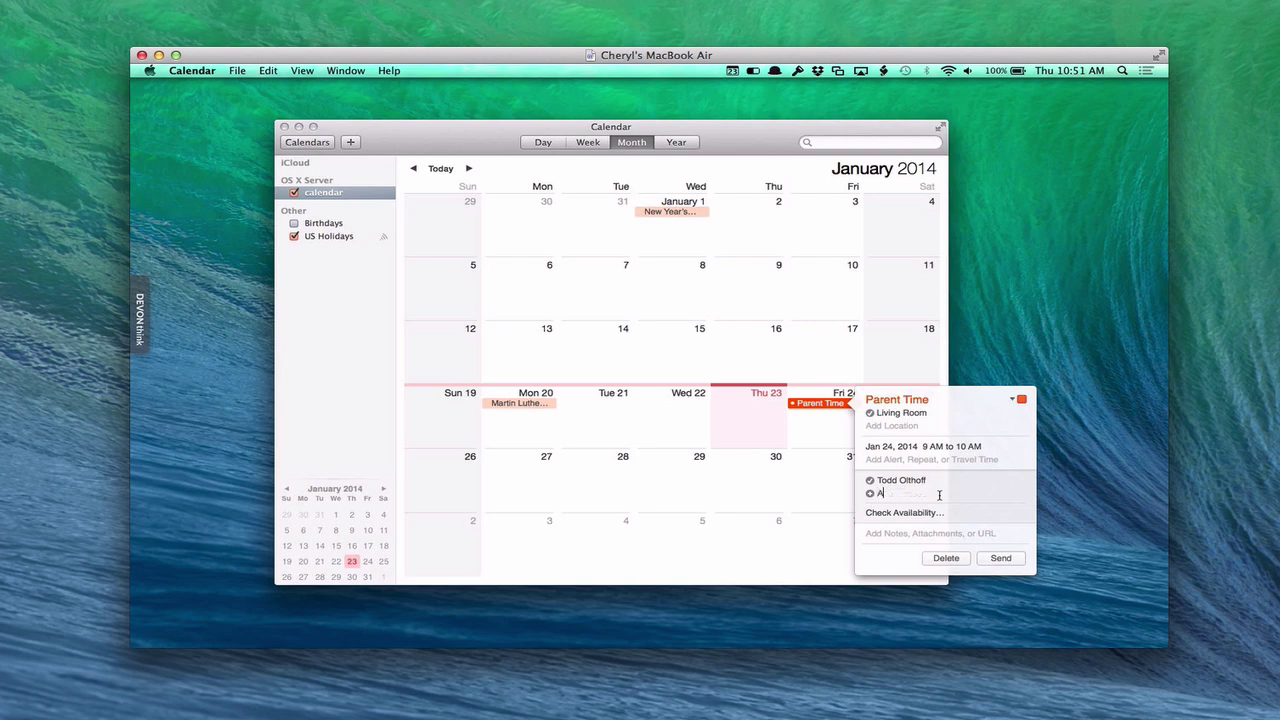
text(Apple TV)
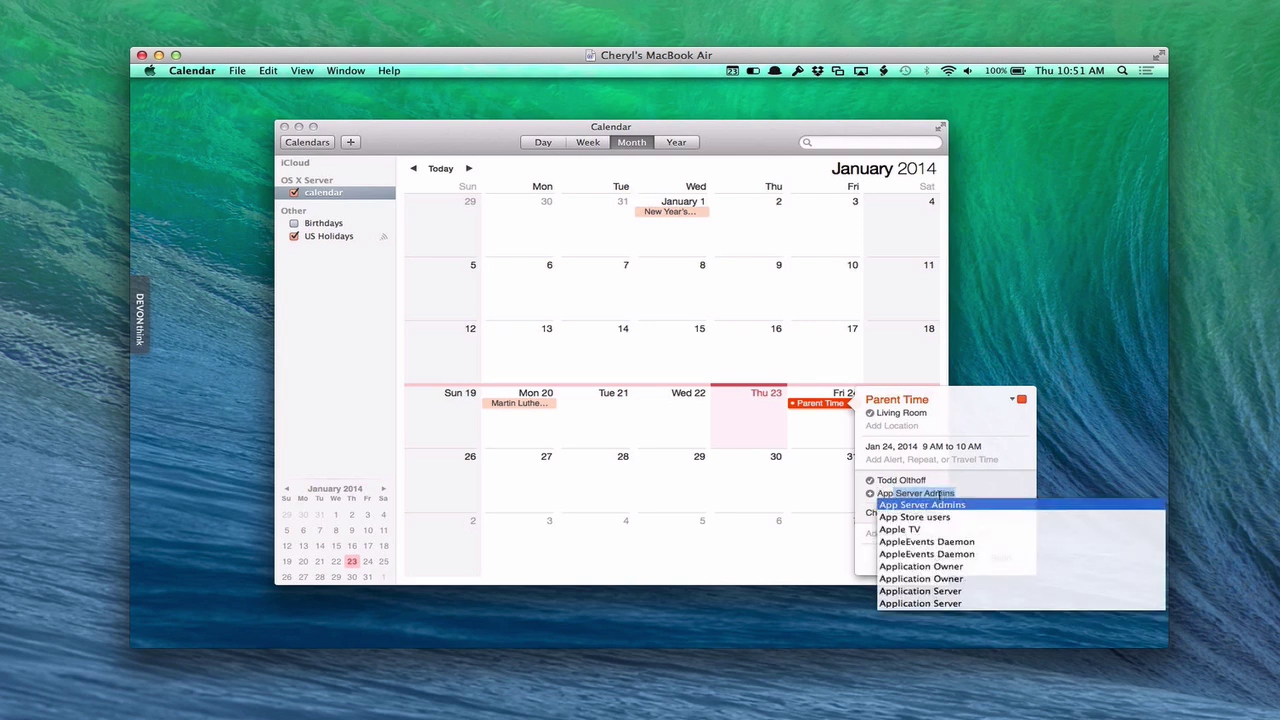
click(909, 533)
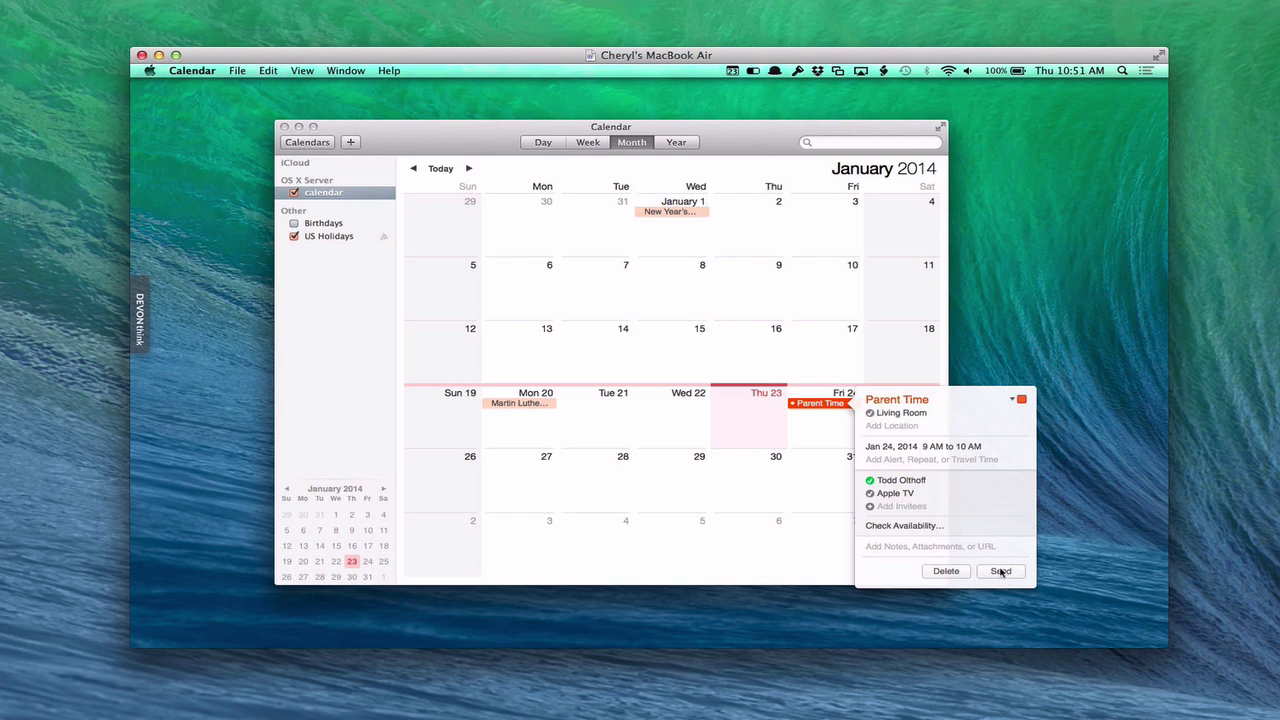
click(1003, 572)
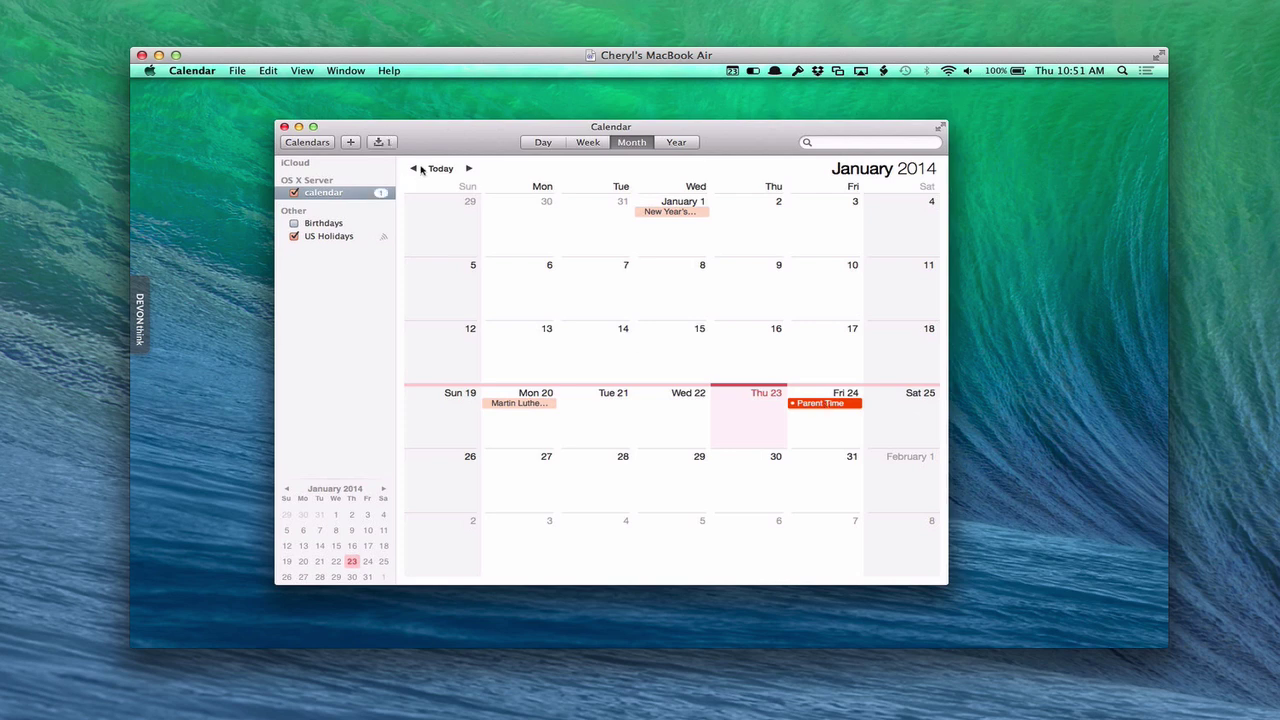
Dismiss the '2 invitees accepted' notice and open the Parent Time event details.
click(383, 143)
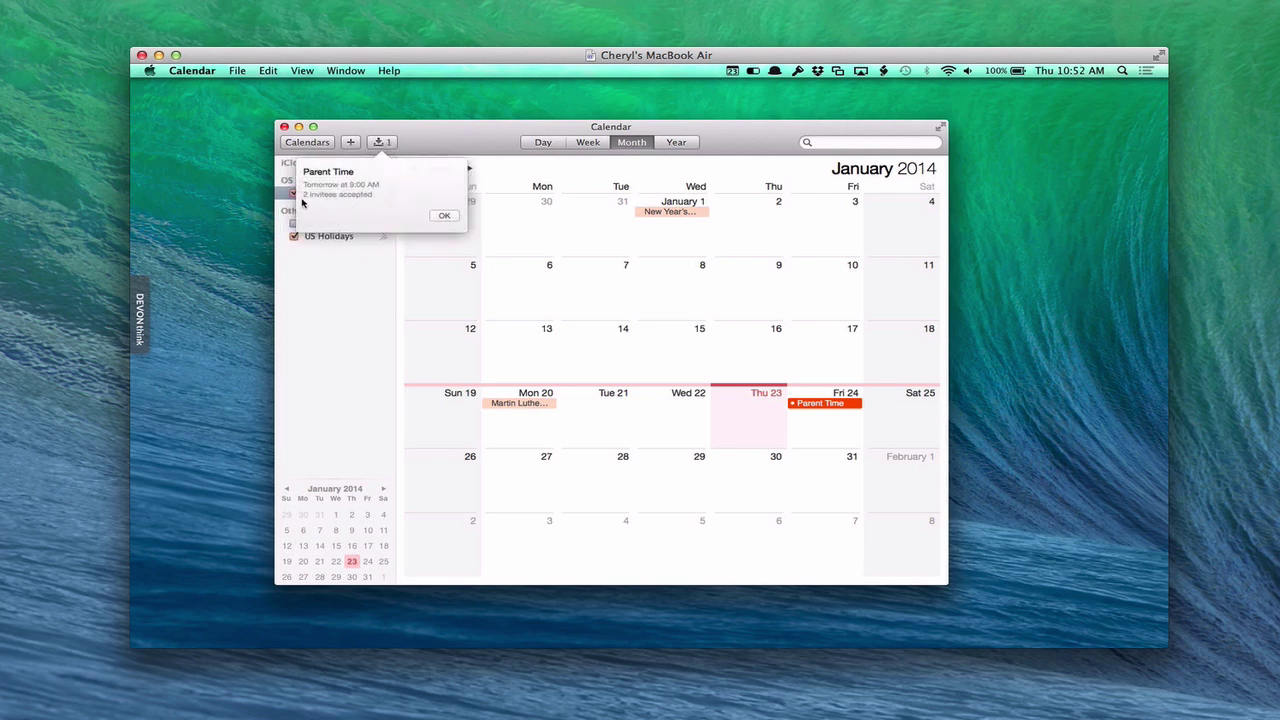
click(444, 215)
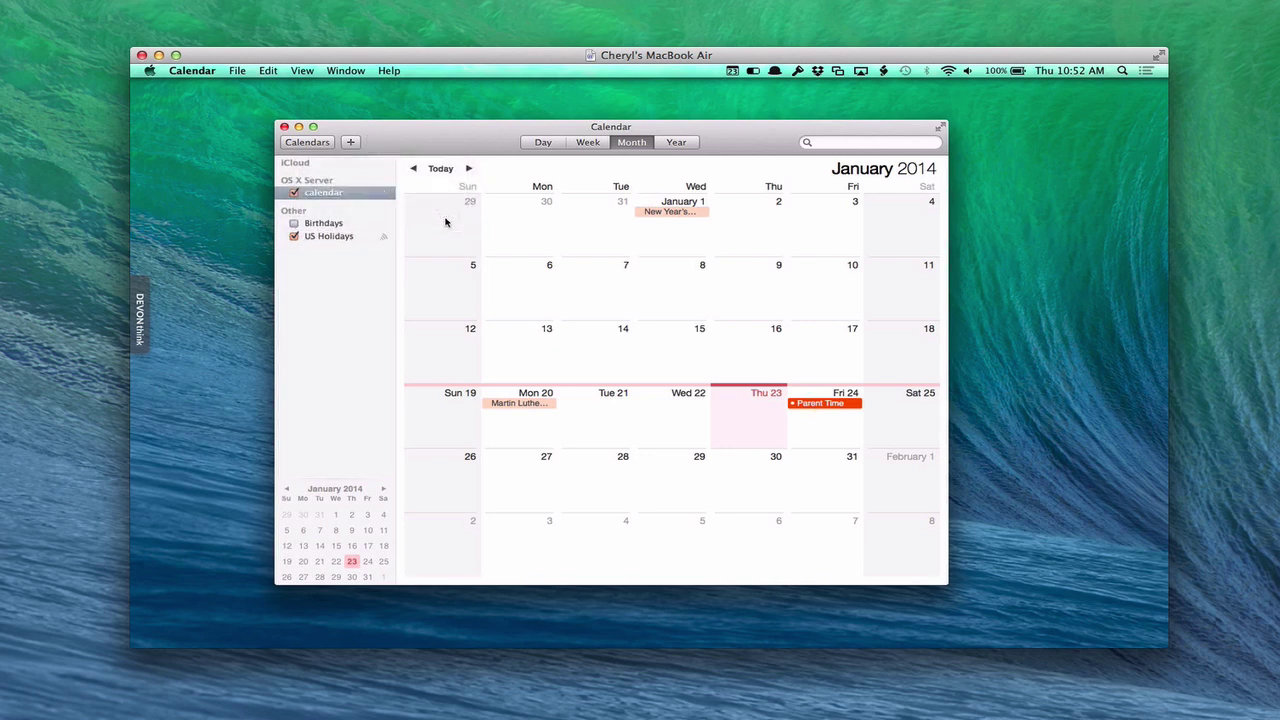
double_click(832, 408)
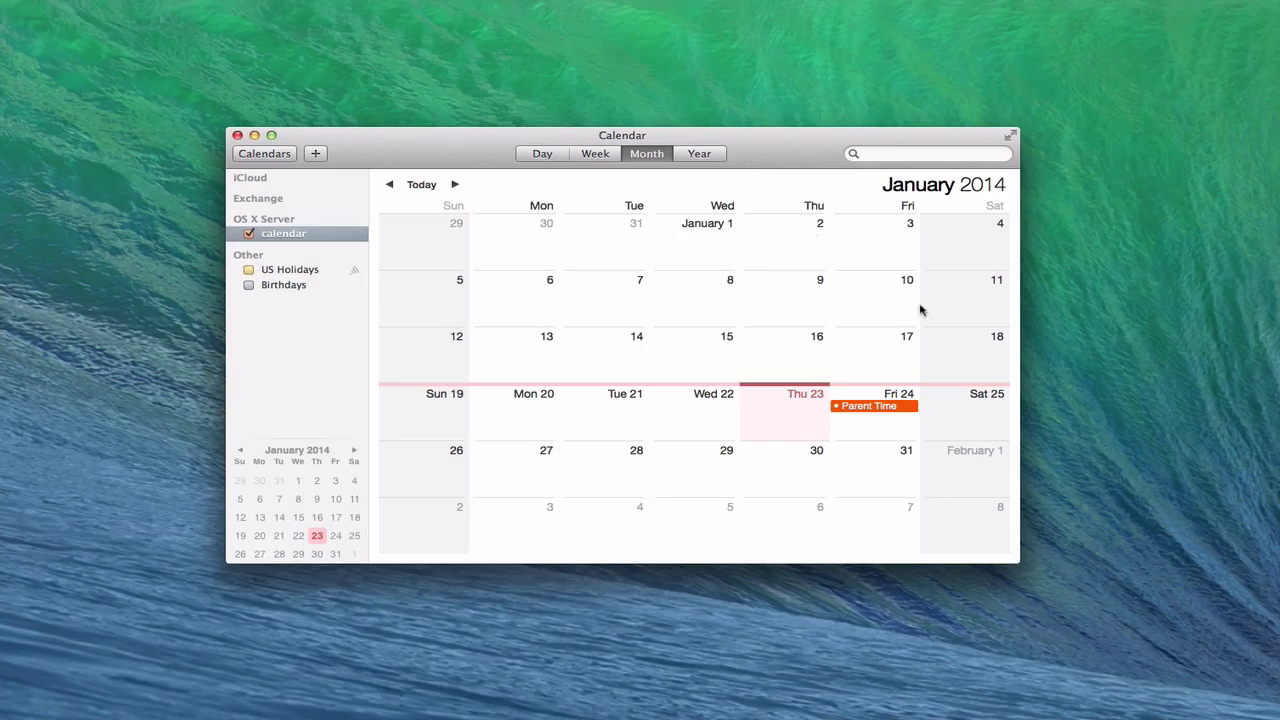
Check that Parent Time (January 24, 9–10 AM) shows Living Room and Apple TV accepted, then close the details.
double_click(867, 408)
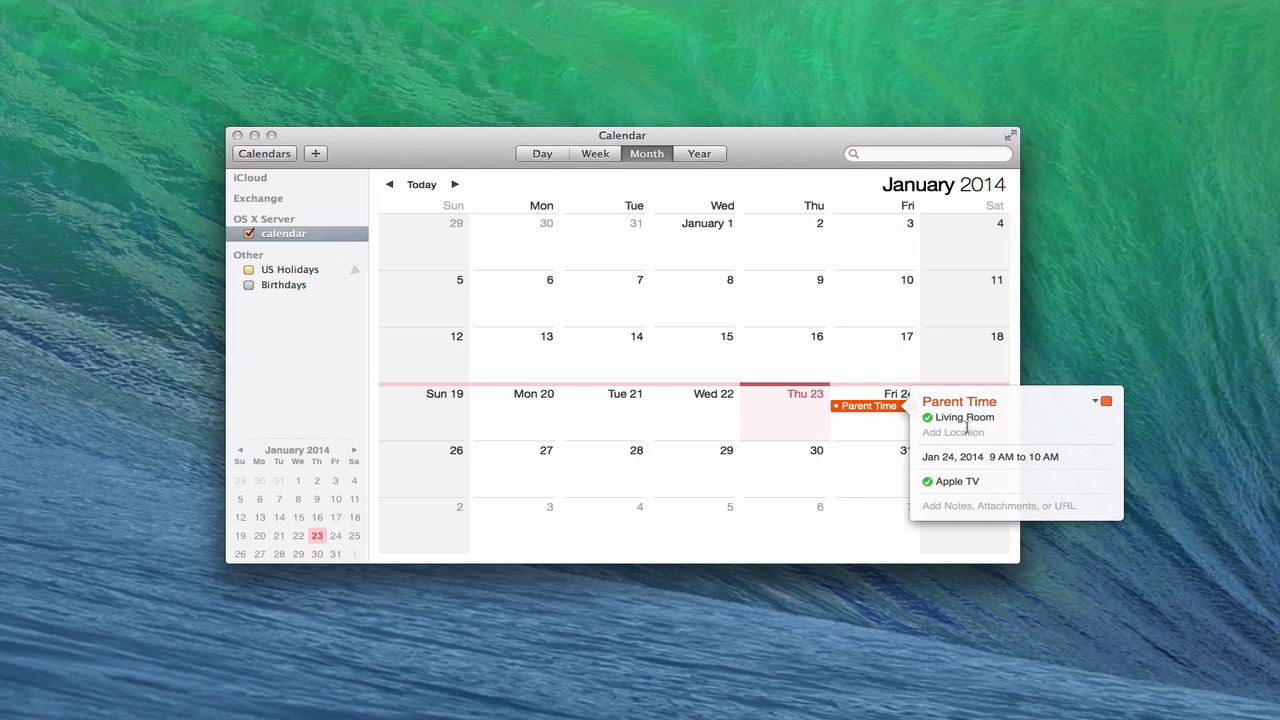
click(867, 434)
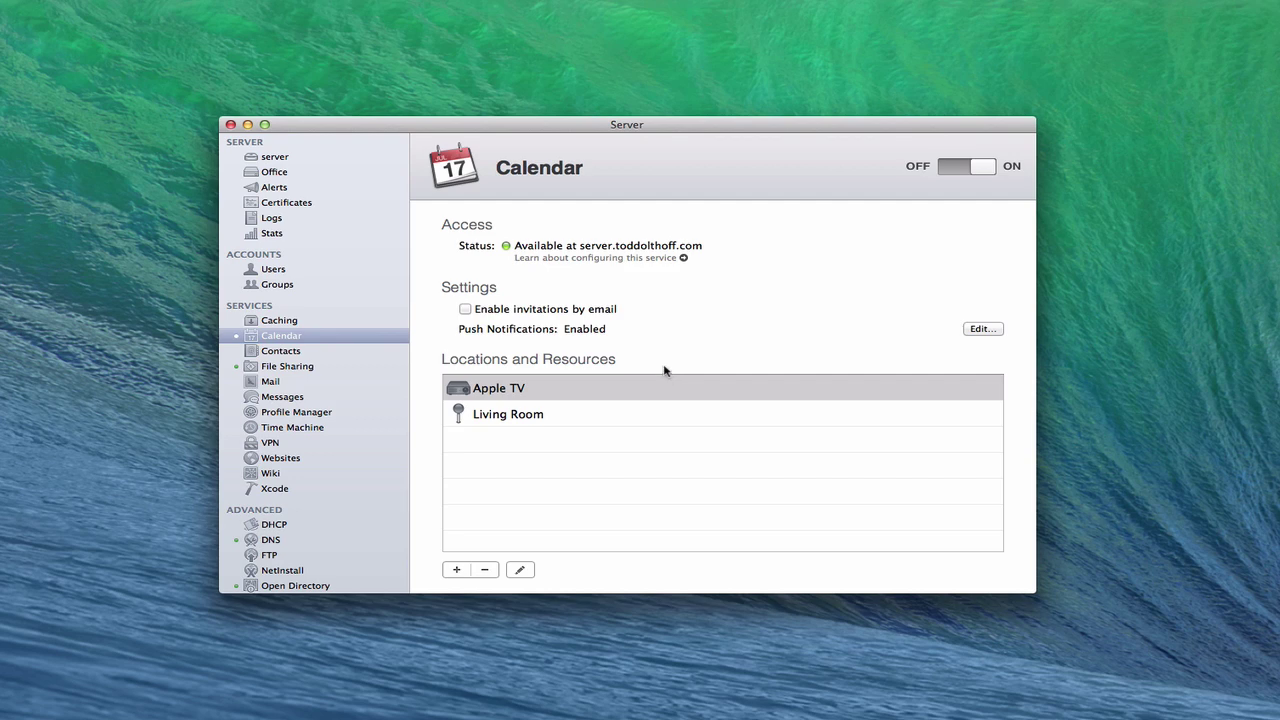
Create a new server user 'Shared Calendar' (account sharedcalendar) and enter its password twice.
click(276, 270)
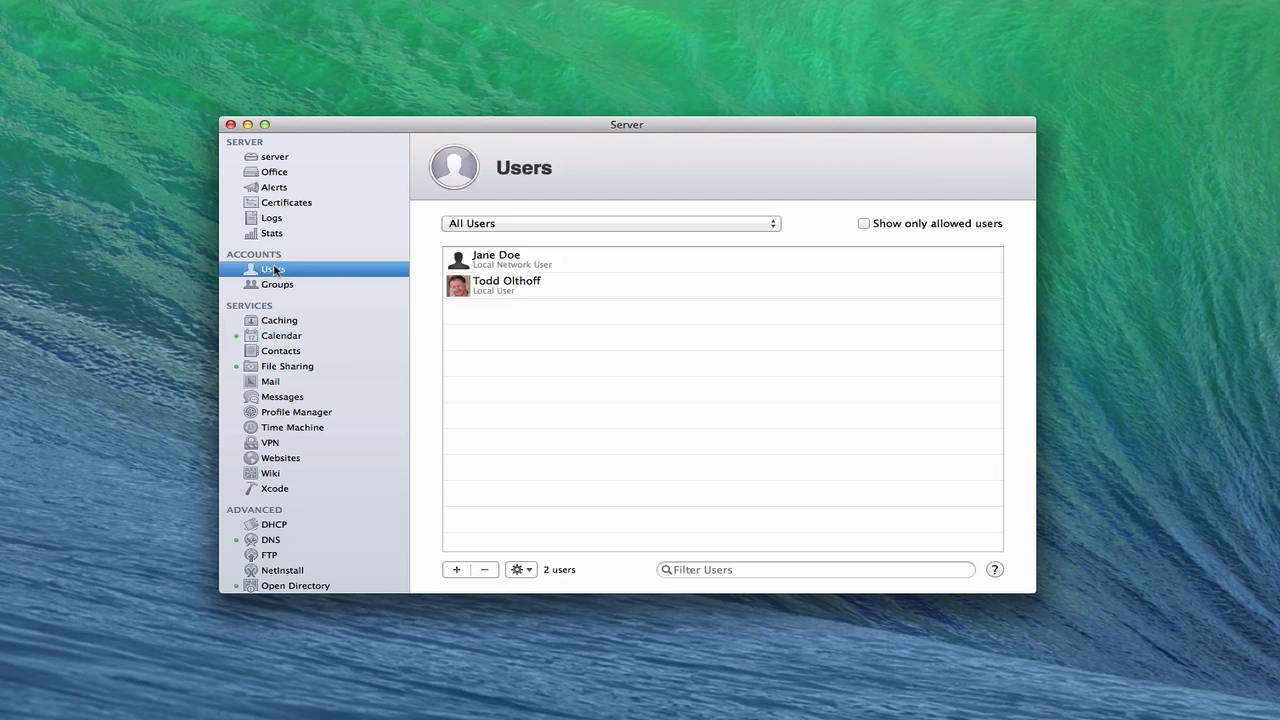
click(455, 570)
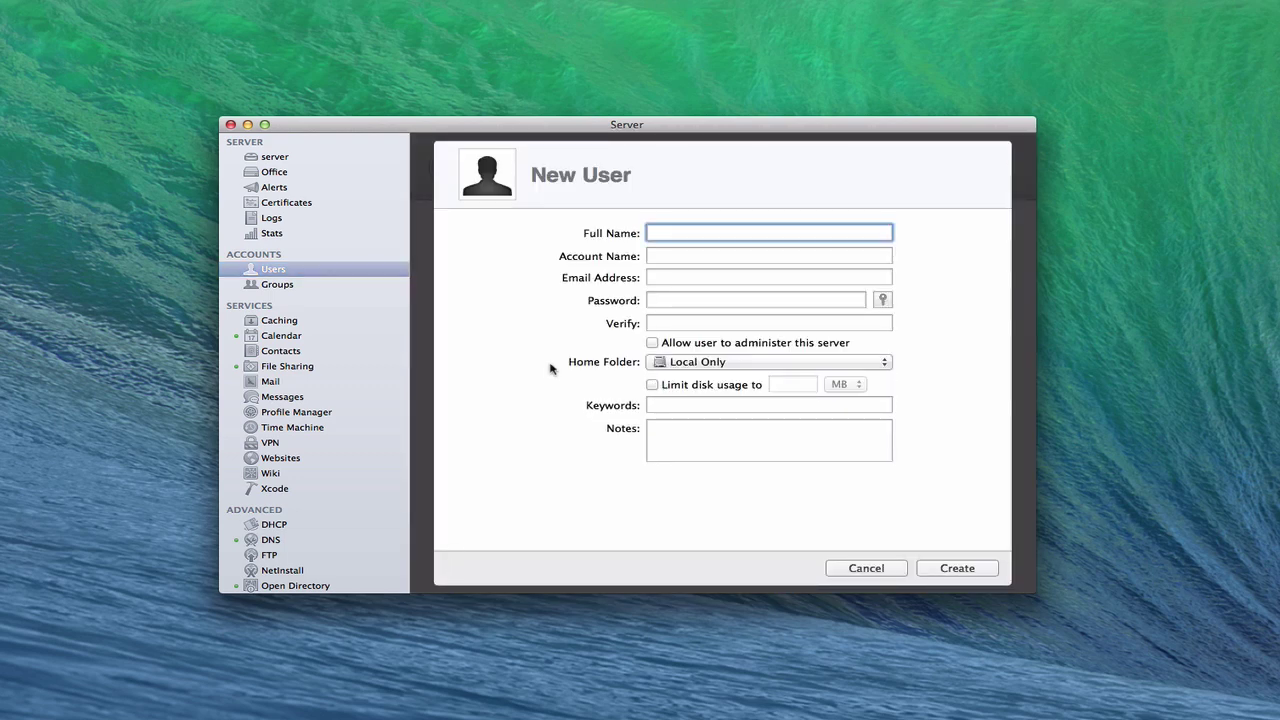
text(Shared)
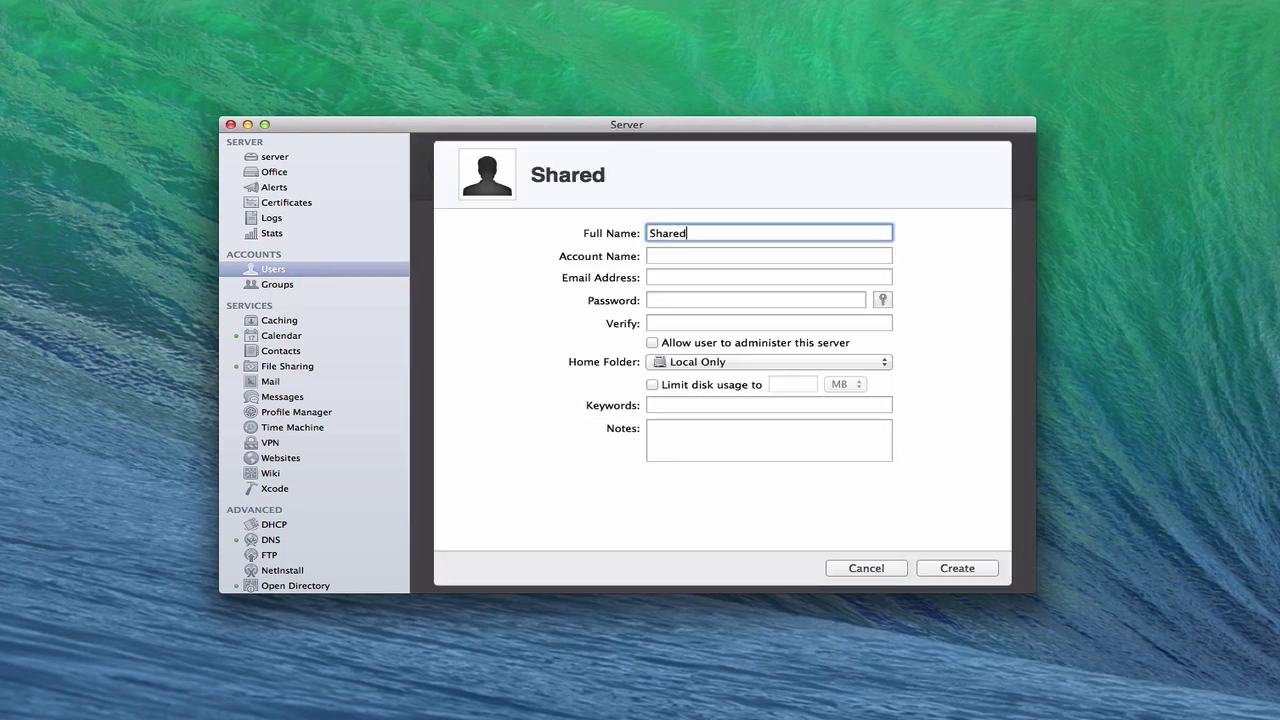
text( Calendar)
key(Tab)
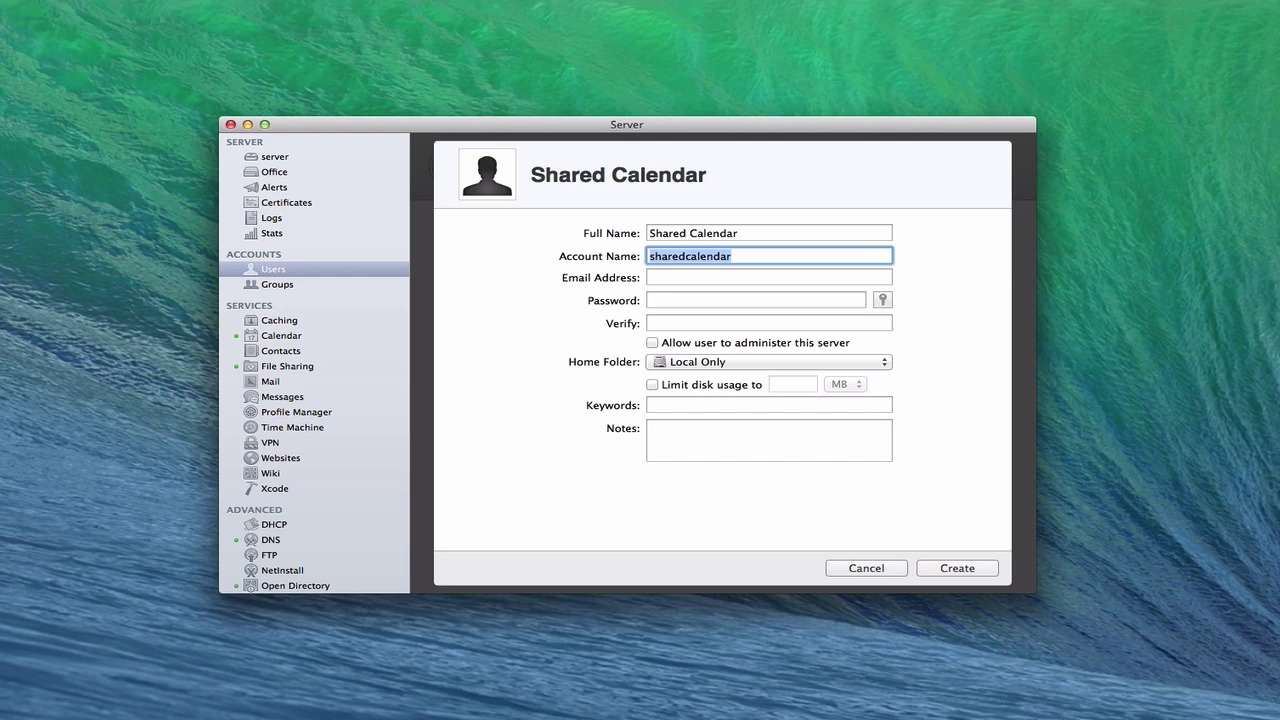
key(Tab)
key(Tab)
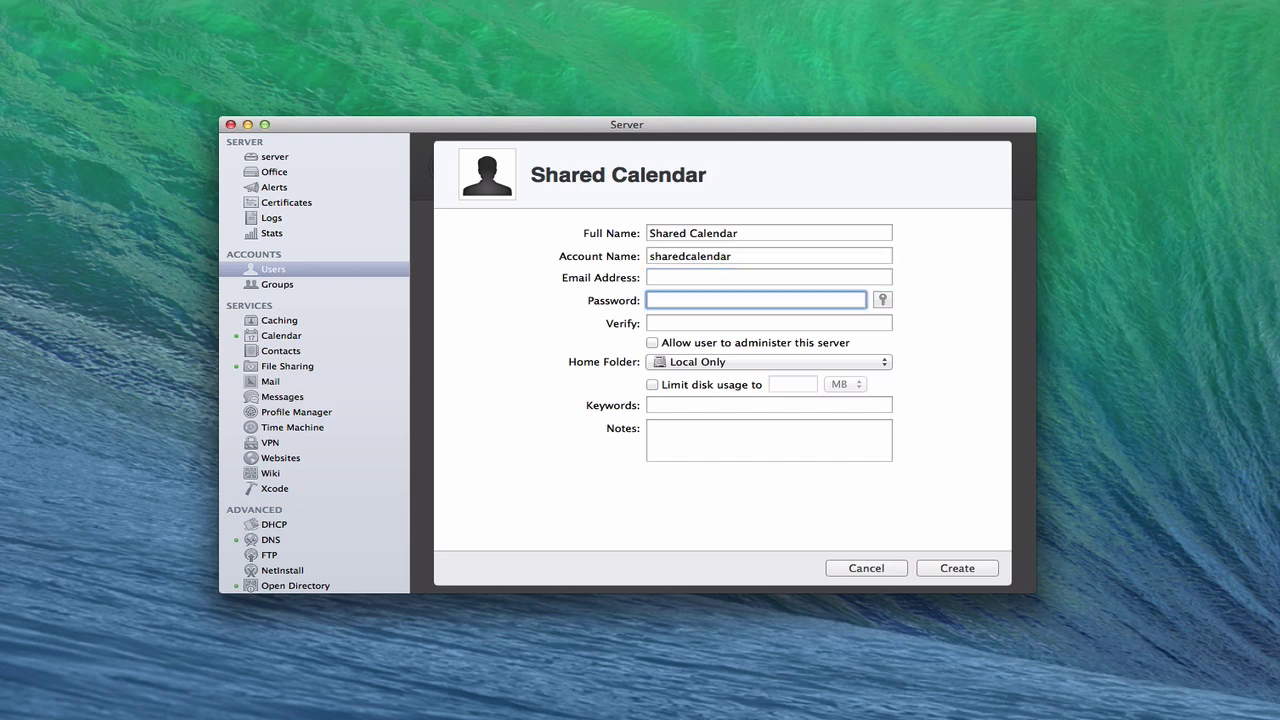
text(••••)
key(Tab)
text(••••)
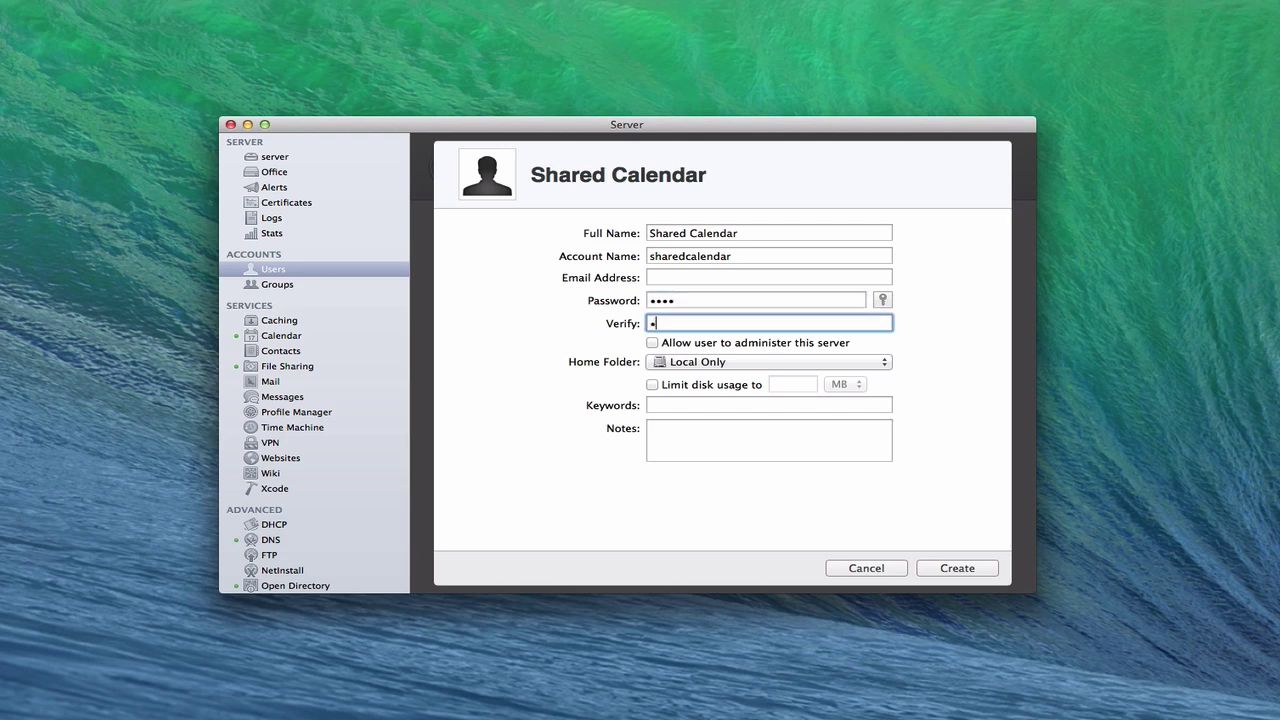